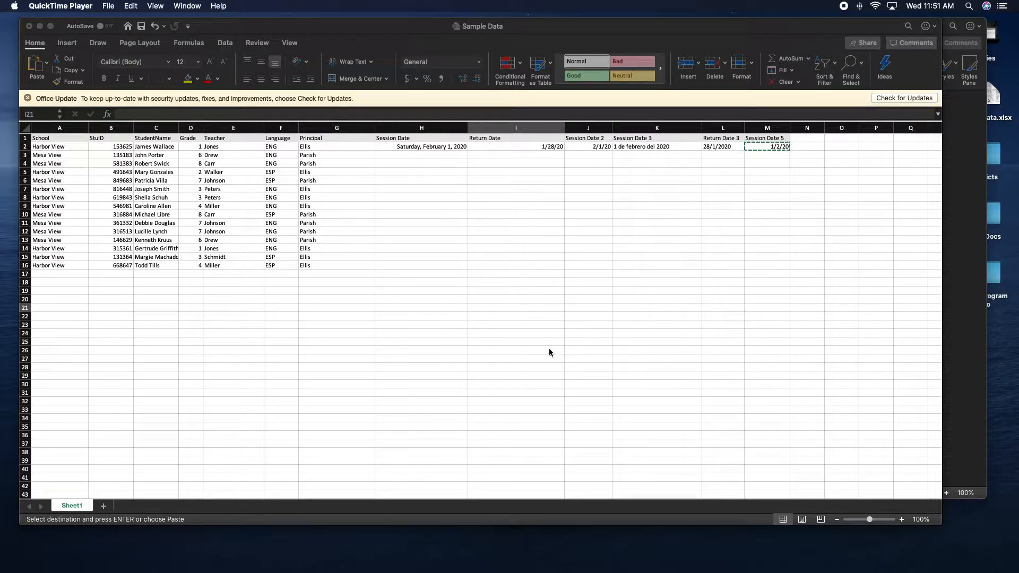
Step: Switch to the invite letter in Word and examine the session and return dates on its English page
{"action": "key", "text": "ctrl+Up"}
{"action": "left_click", "coordinate": [797, 281]}
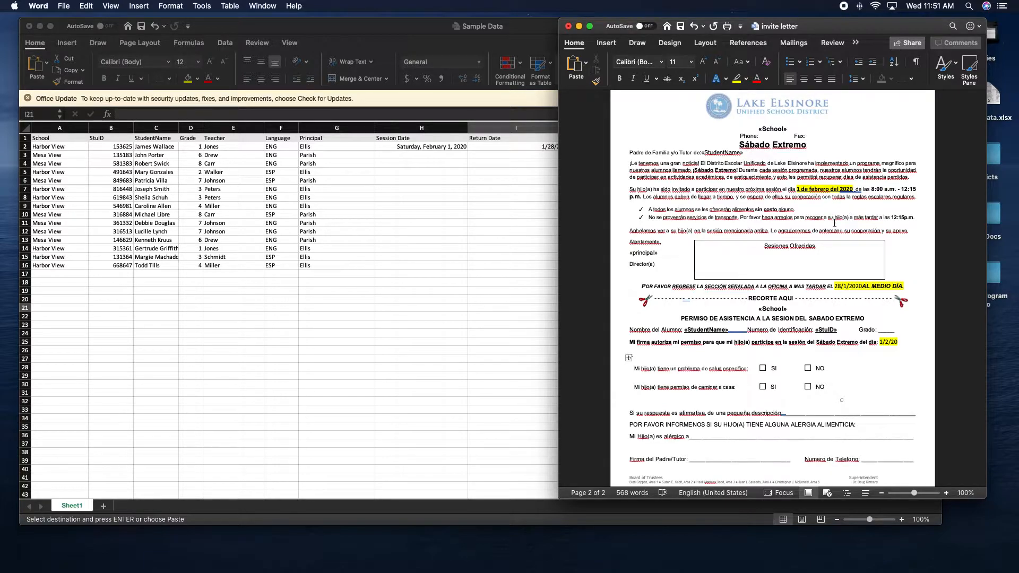
{"action": "scroll", "coordinate": [813, 232], "scroll_direction": "down", "scroll_amount": 1}
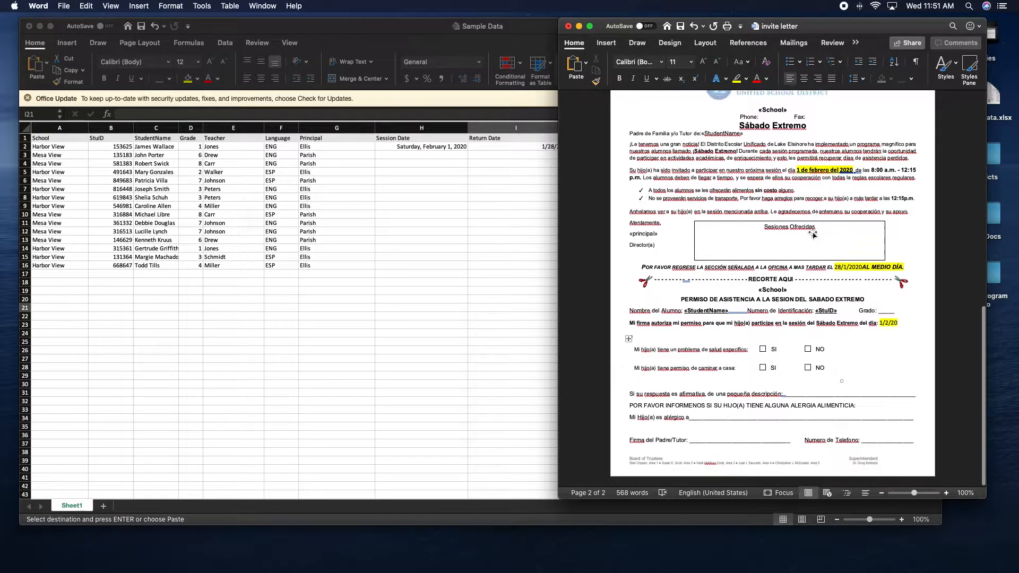
{"action": "scroll", "coordinate": [819, 236], "scroll_direction": "up", "scroll_amount": 15}
{"action": "scroll", "coordinate": [777, 218], "scroll_direction": "down", "scroll_amount": 1}
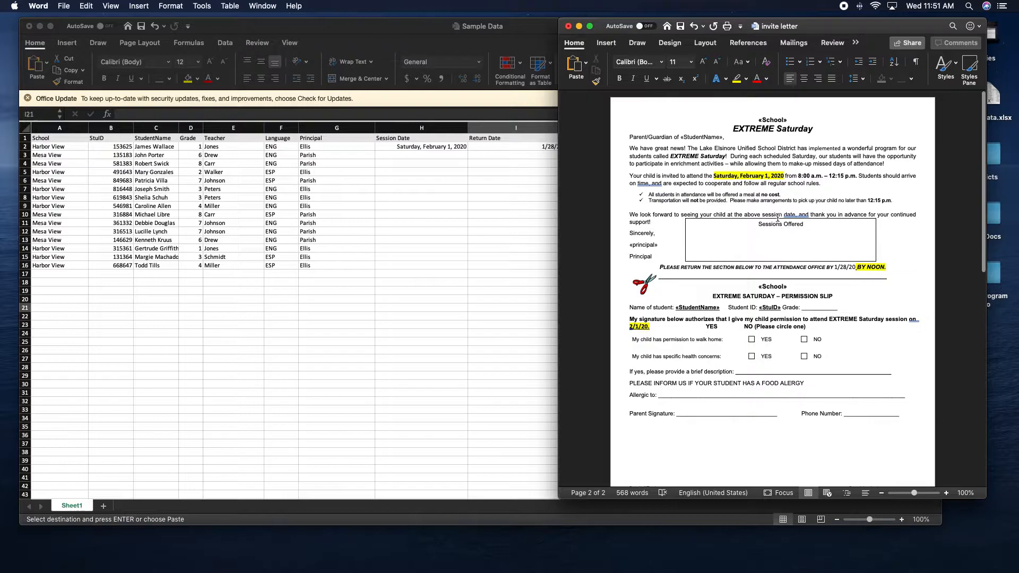
{"action": "left_click_drag", "start_coordinate": [782, 174], "coordinate": [714, 174]}
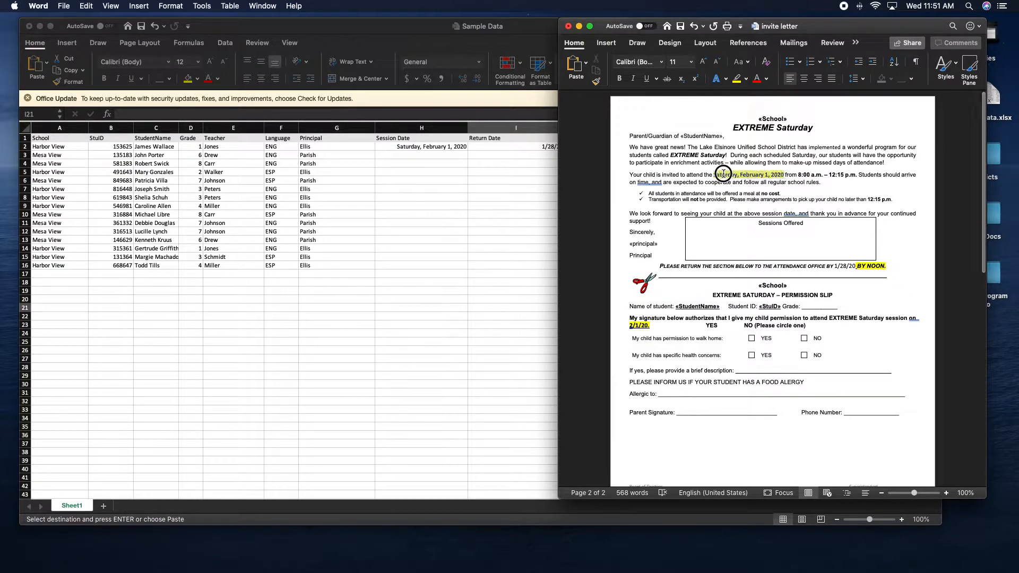
{"action": "left_click_drag", "start_coordinate": [856, 266], "coordinate": [834, 266]}
{"action": "left_click_drag", "start_coordinate": [661, 327], "coordinate": [632, 326]}
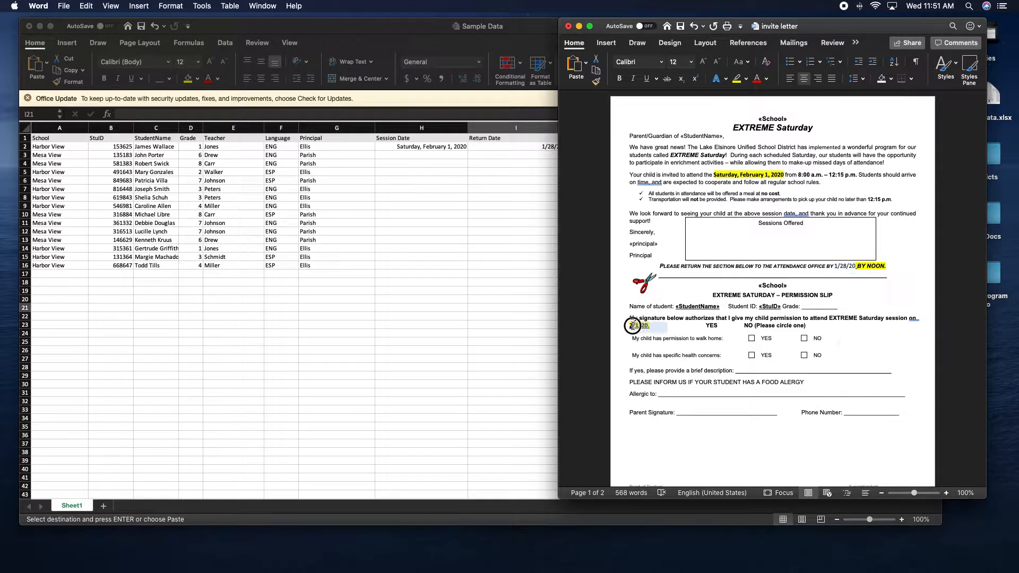
{"action": "left_click", "coordinate": [864, 356]}
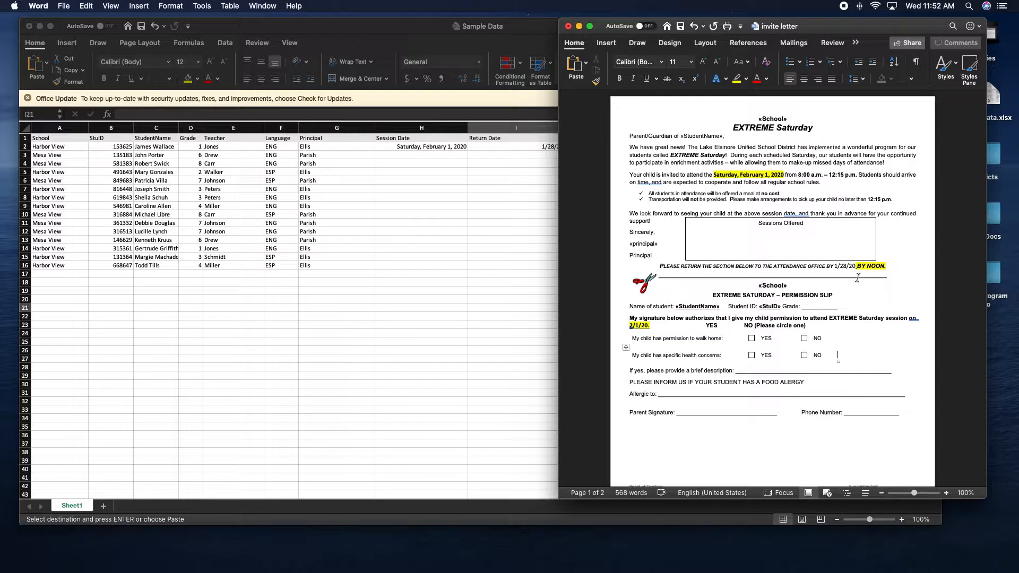
{"action": "scroll", "coordinate": [857, 285], "scroll_direction": "down", "scroll_amount": 1}
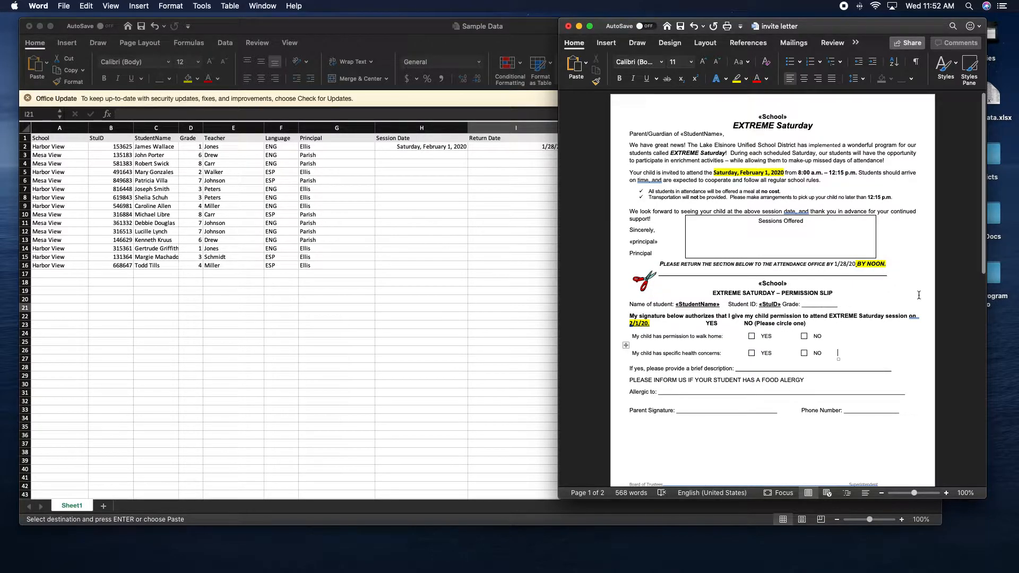
Step: Review the date columns in the Sample Data workbook and the highlighted dates on both pages of the invite letter
{"action": "left_click", "coordinate": [550, 295]}
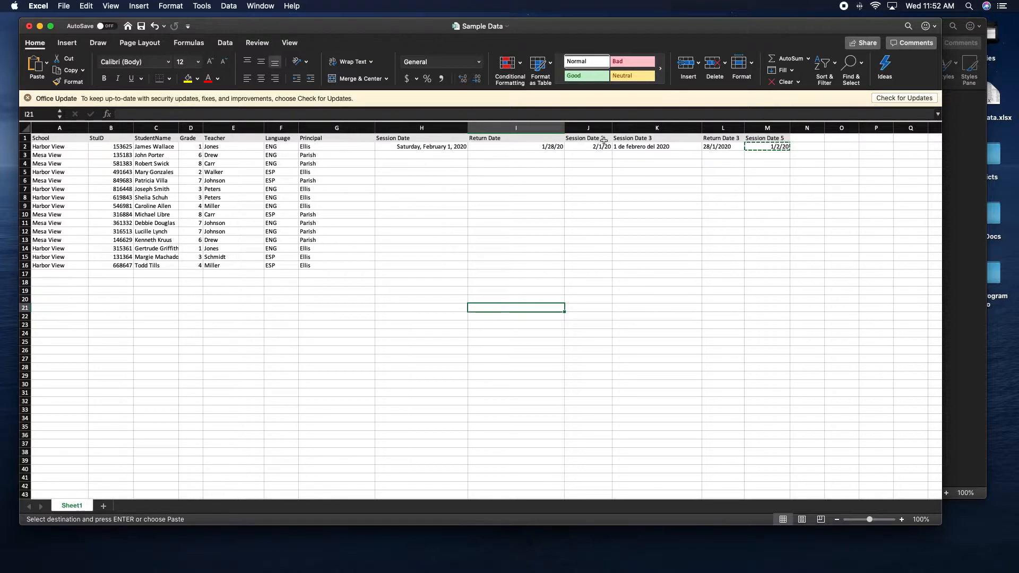
{"action": "key", "text": "ctrl+Up"}
{"action": "left_click", "coordinate": [727, 238]}
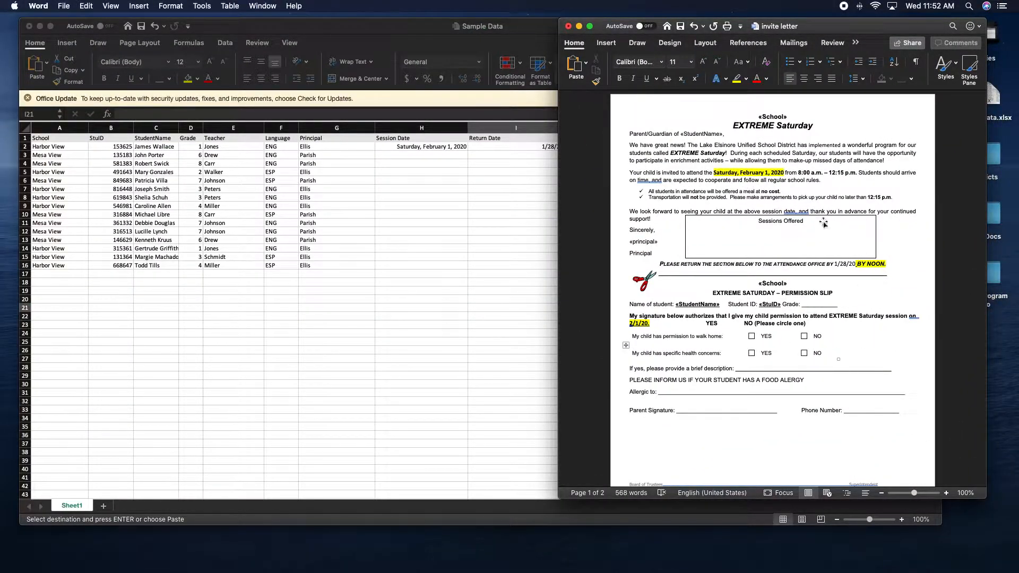
{"action": "scroll", "coordinate": [817, 197], "scroll_direction": "down", "scroll_amount": 15}
{"action": "scroll", "coordinate": [777, 303], "scroll_direction": "up", "scroll_amount": 15}
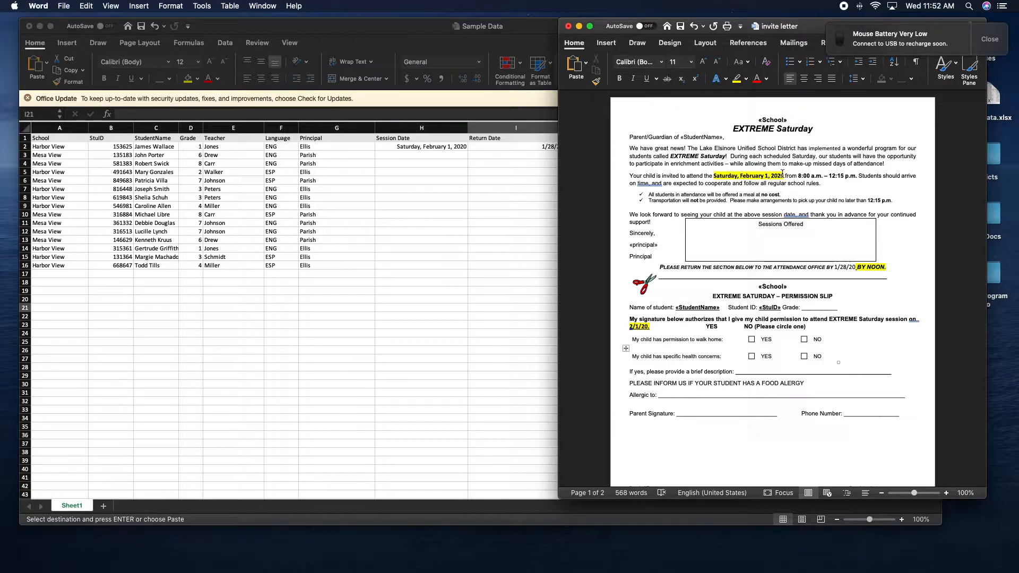
{"action": "scroll", "coordinate": [735, 323], "scroll_direction": "down", "scroll_amount": 3}
{"action": "scroll", "coordinate": [735, 324], "scroll_direction": "down", "scroll_amount": 15}
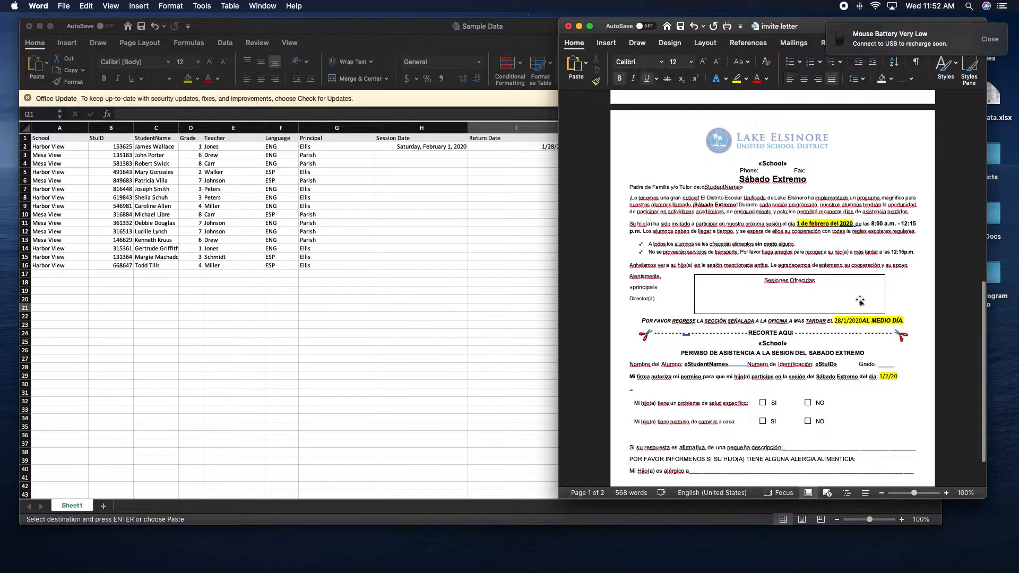
{"action": "scroll", "coordinate": [858, 334], "scroll_direction": "up", "scroll_amount": 10}
{"action": "scroll", "coordinate": [858, 338], "scroll_direction": "down", "scroll_amount": 1}
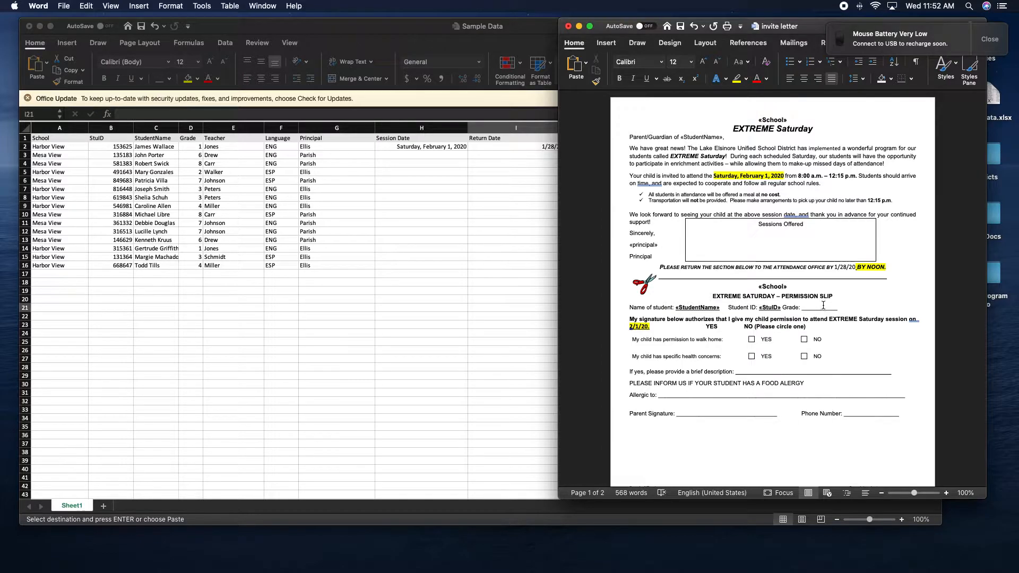
Step: Check the Sample Data sheet in Excel and the full session date in the English letter's invitation paragraph
{"action": "left_click", "coordinate": [477, 311]}
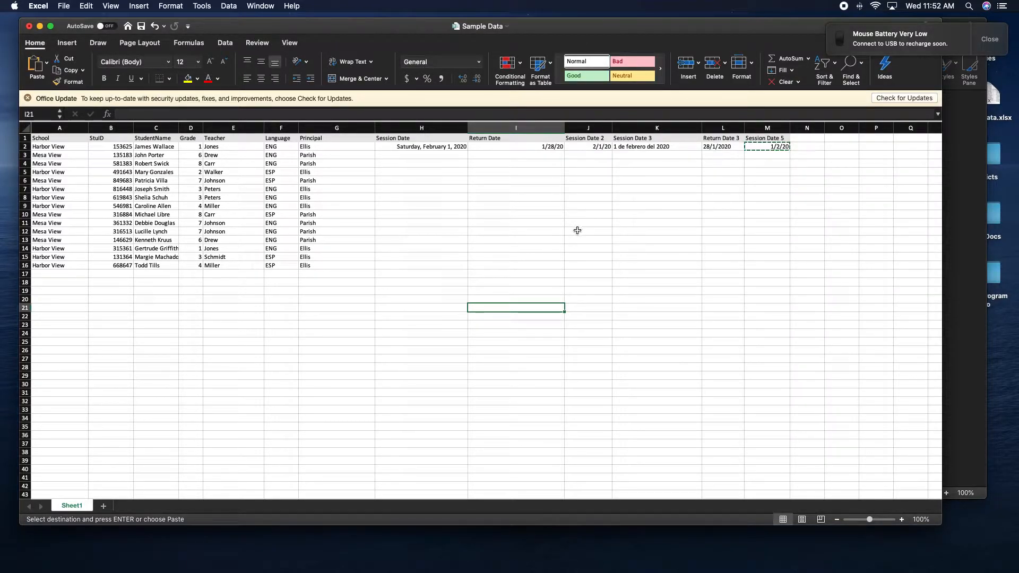
{"action": "key", "text": "ctrl+Up"}
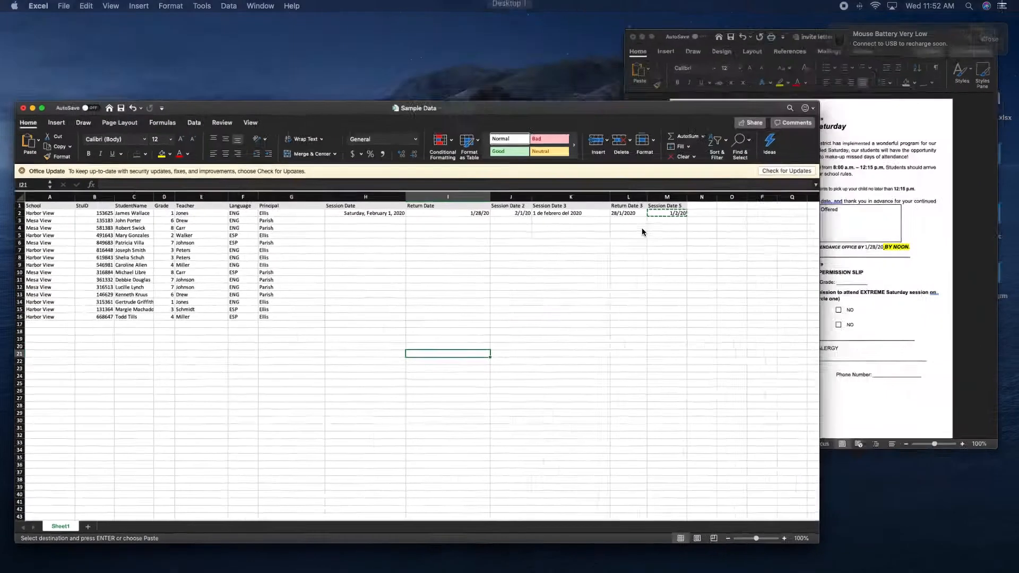
{"action": "left_click", "coordinate": [808, 223]}
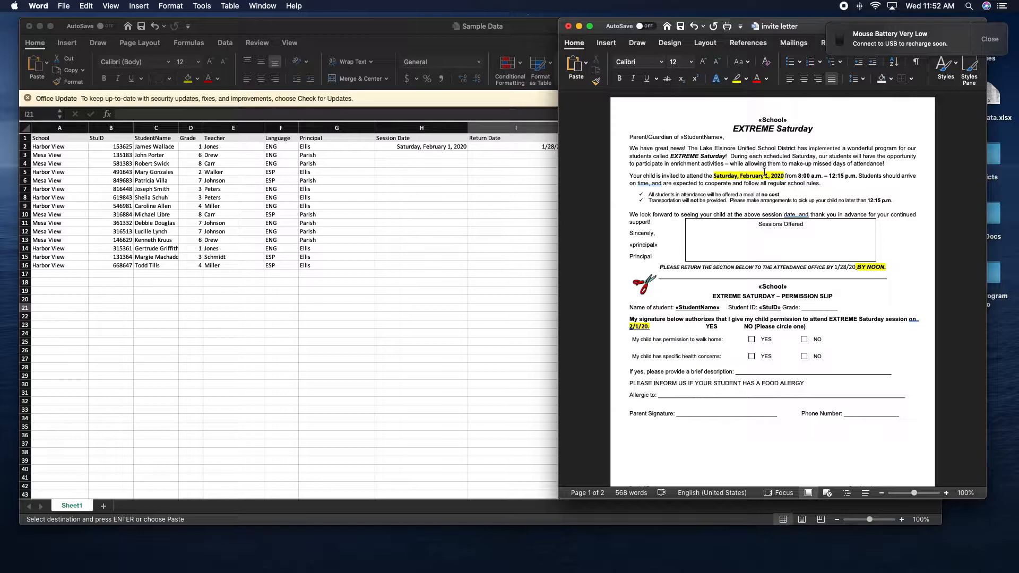
{"action": "left_click_drag", "start_coordinate": [784, 176], "coordinate": [713, 176]}
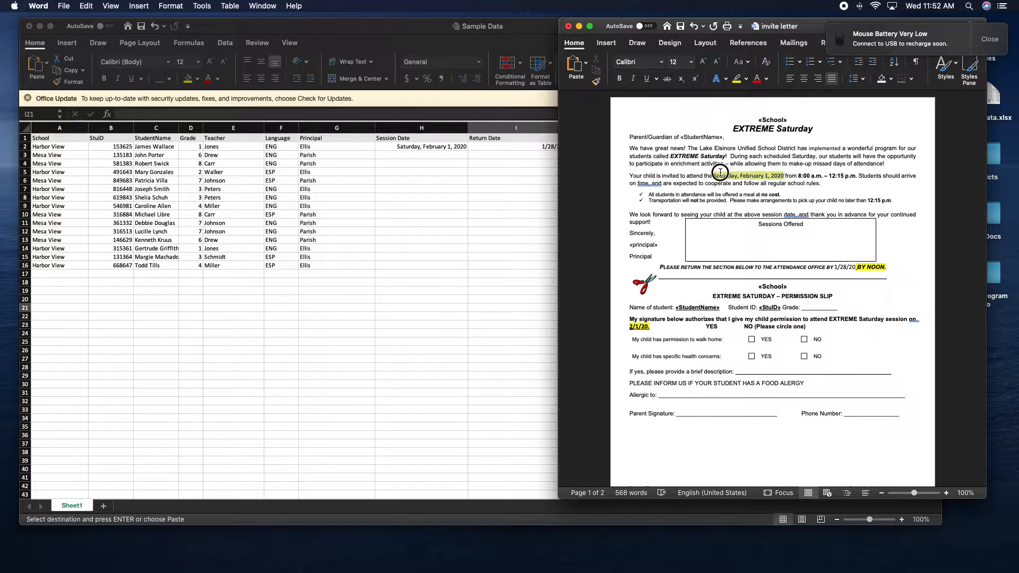
{"action": "left_click", "coordinate": [773, 179]}
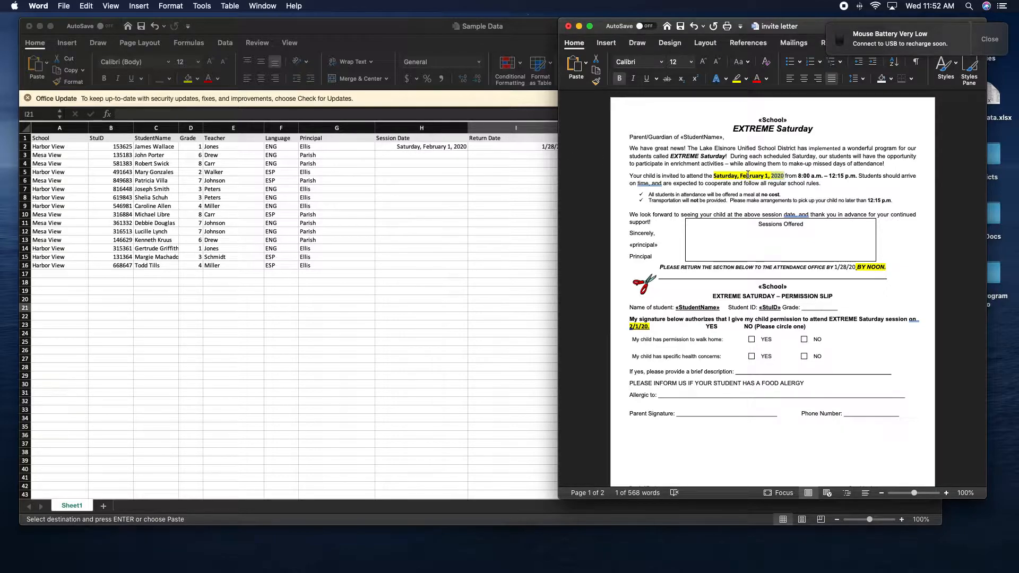
Step: Compare the return date in the English letter with the Return Date entry in the Sample Data sheet
{"action": "left_click", "coordinate": [852, 268]}
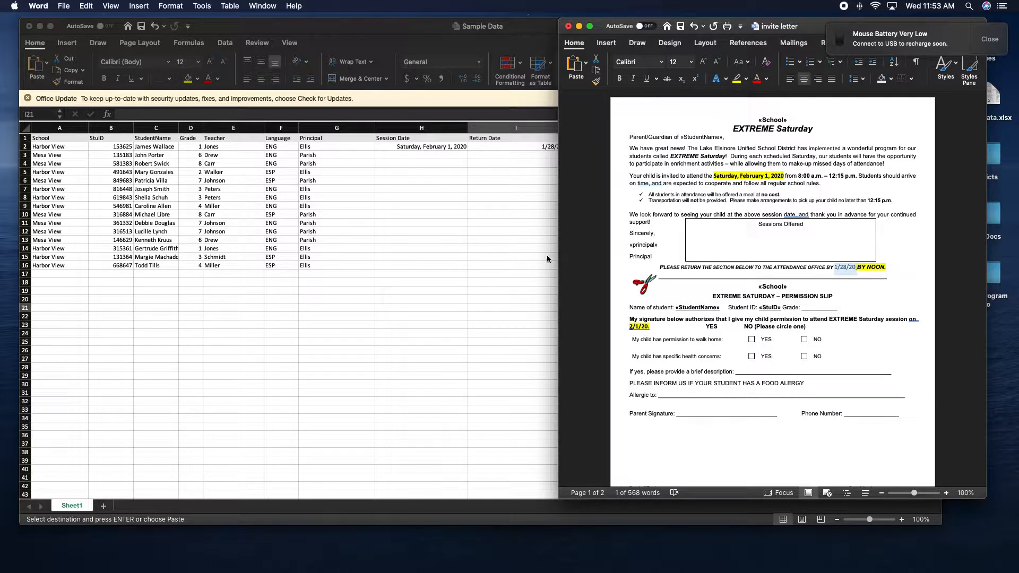
{"action": "left_click", "coordinate": [548, 259]}
{"action": "left_click", "coordinate": [546, 148]}
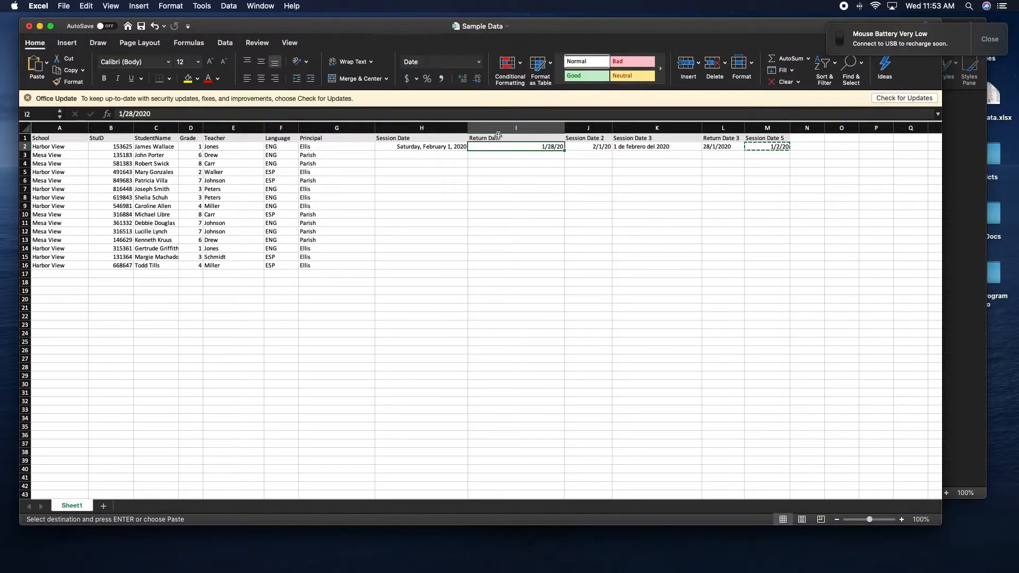
{"action": "key", "text": "ctrl+Up"}
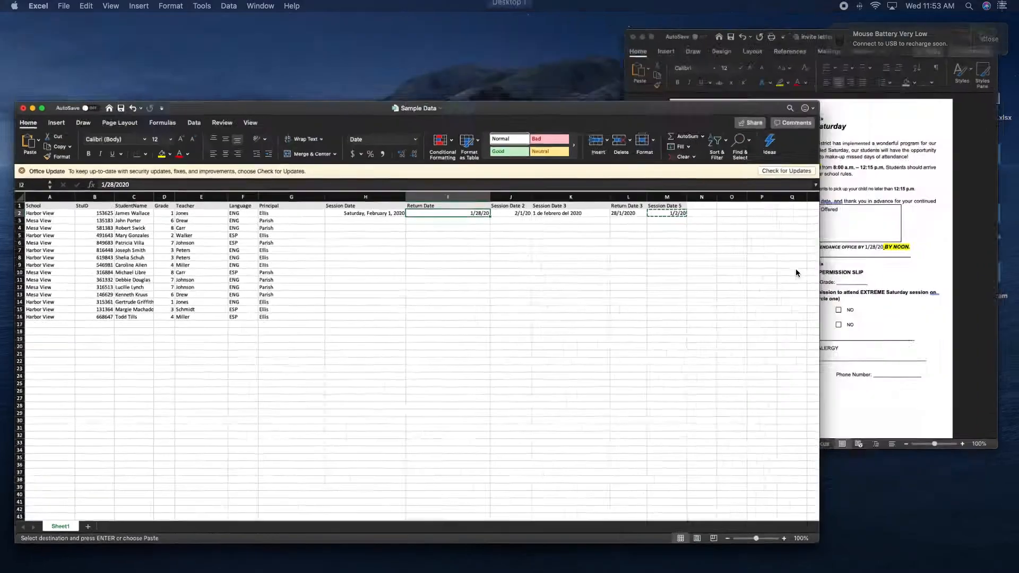
Step: Compare the session date on the English permission slip with the Session Date 2 column in the Sample Data sheet
{"action": "left_click", "coordinate": [826, 281]}
{"action": "left_click", "coordinate": [653, 328]}
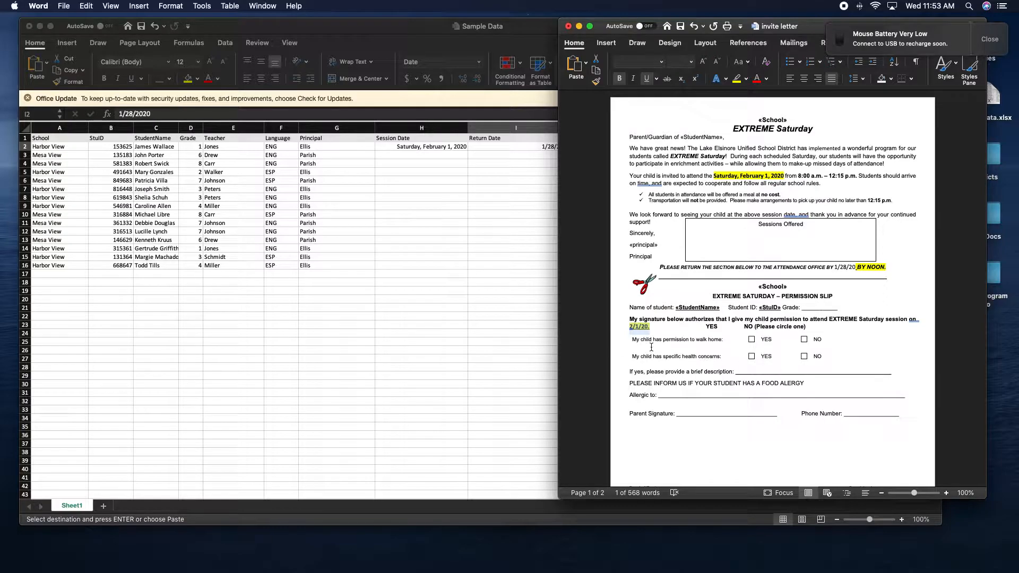
{"action": "left_click", "coordinate": [546, 349]}
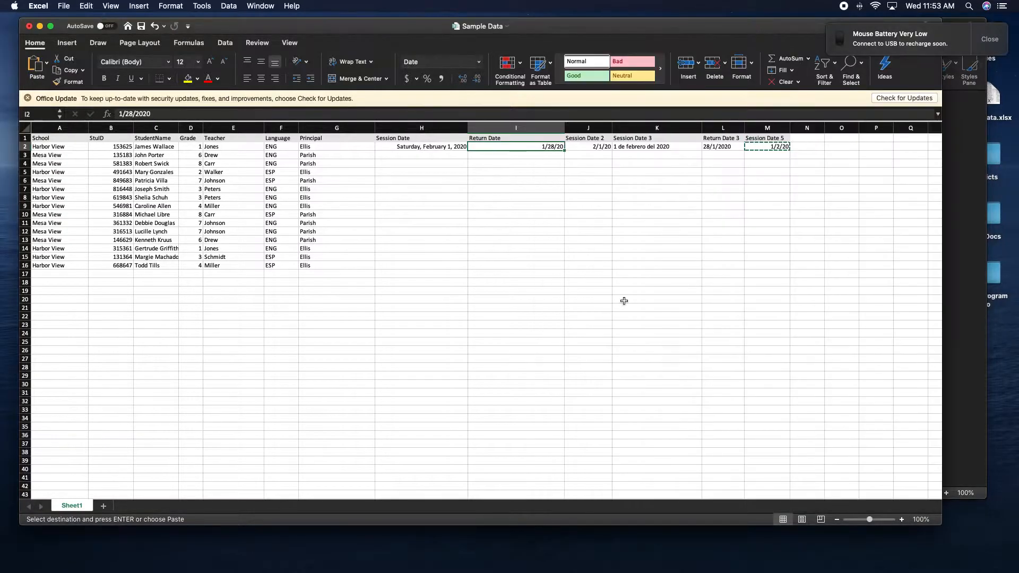
{"action": "left_click", "coordinate": [607, 138]}
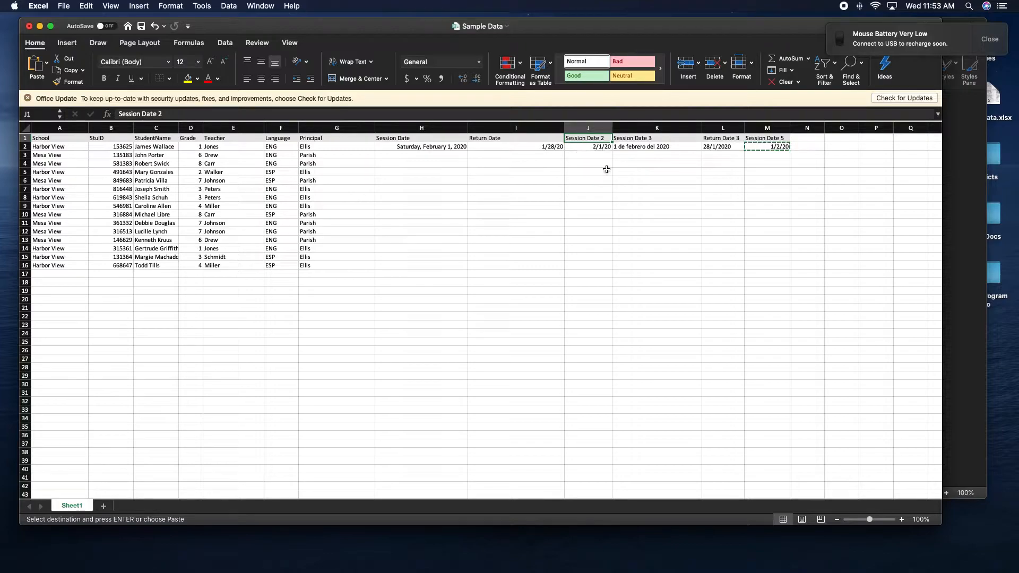
{"action": "left_click", "coordinate": [602, 147]}
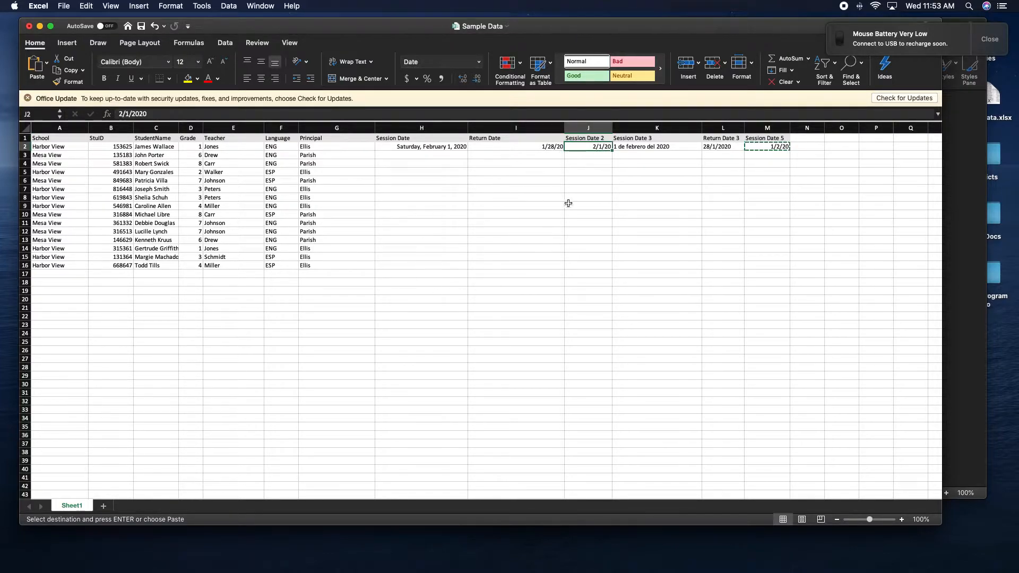
Step: Compare the session date in the Spanish letter's invitation paragraph with the Session Date 3 column in Sample Data
{"action": "key", "text": "ctrl+Up"}
{"action": "left_click", "coordinate": [883, 239]}
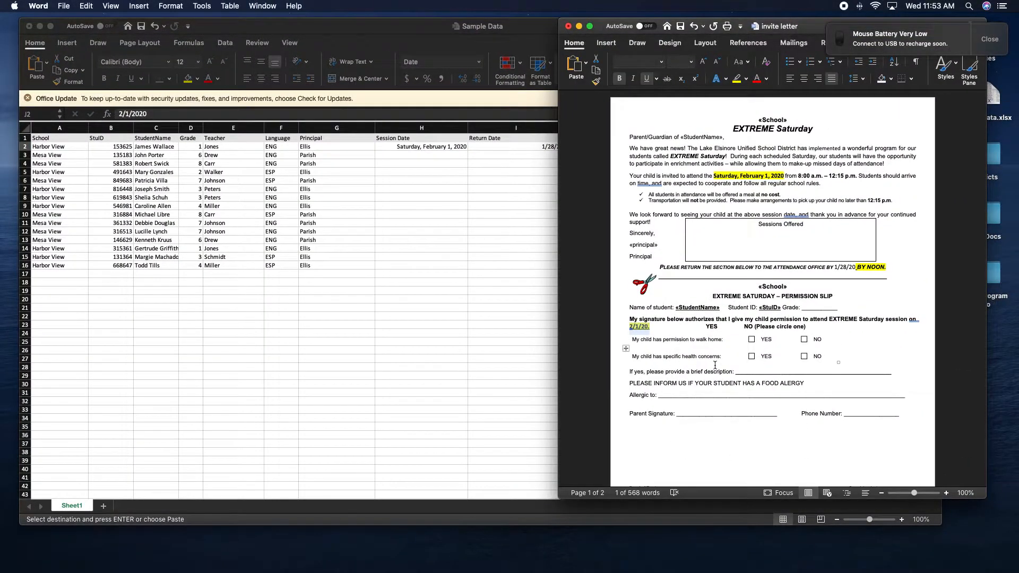
{"action": "scroll", "coordinate": [715, 365], "scroll_direction": "down", "scroll_amount": 10}
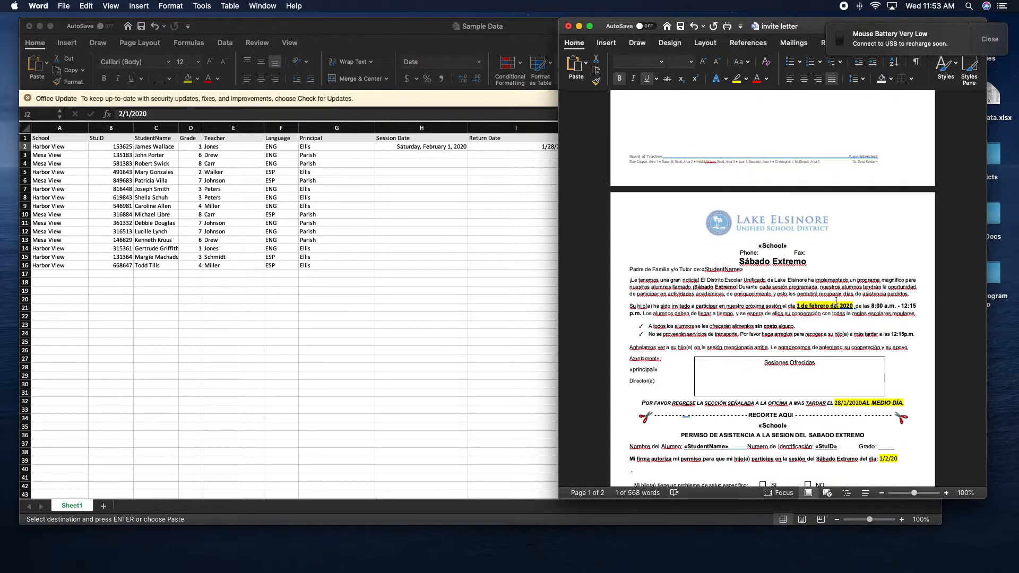
{"action": "left_click", "coordinate": [858, 326]}
{"action": "left_click_drag", "start_coordinate": [853, 306], "coordinate": [795, 306]}
{"action": "left_click", "coordinate": [554, 299]}
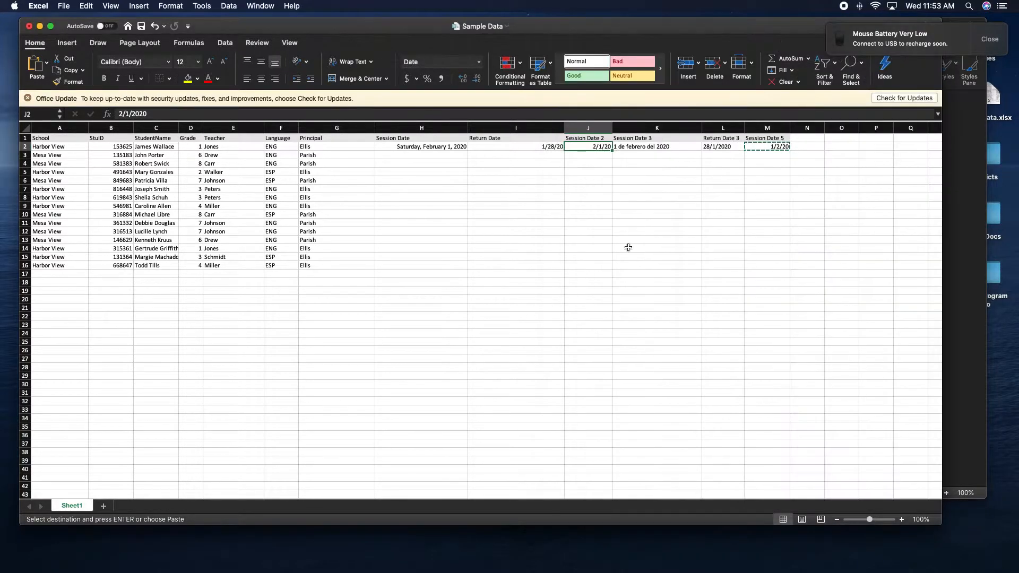
{"action": "left_click_drag", "start_coordinate": [667, 139], "coordinate": [668, 145]}
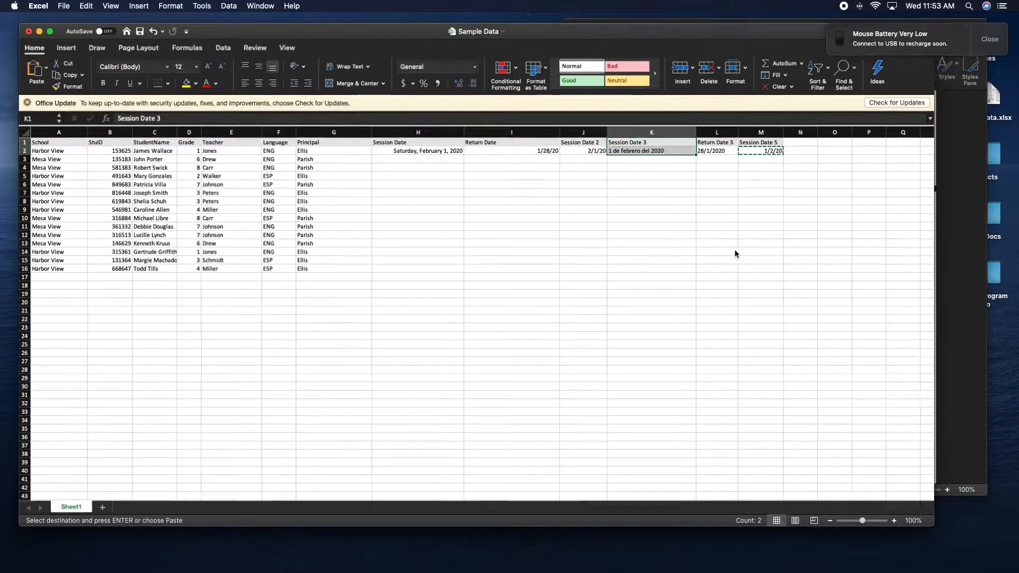
Step: Compare the return date in the Spanish letter with the Return Date 3 column in Sample Data
{"action": "key", "text": "ctrl+Up"}
{"action": "left_click", "coordinate": [861, 405]}
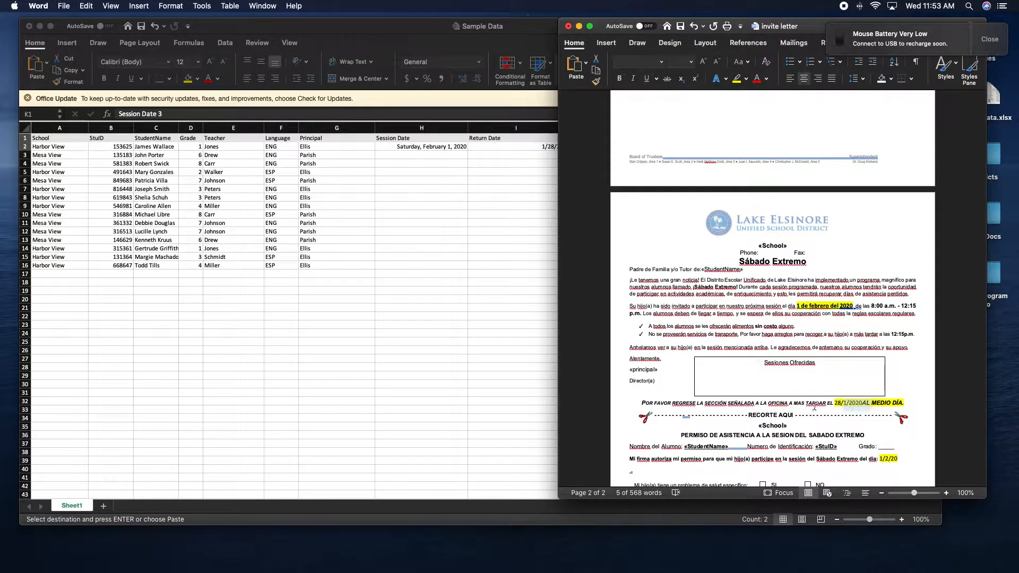
{"action": "left_click", "coordinate": [544, 364]}
{"action": "left_click_drag", "start_coordinate": [736, 141], "coordinate": [735, 147]}
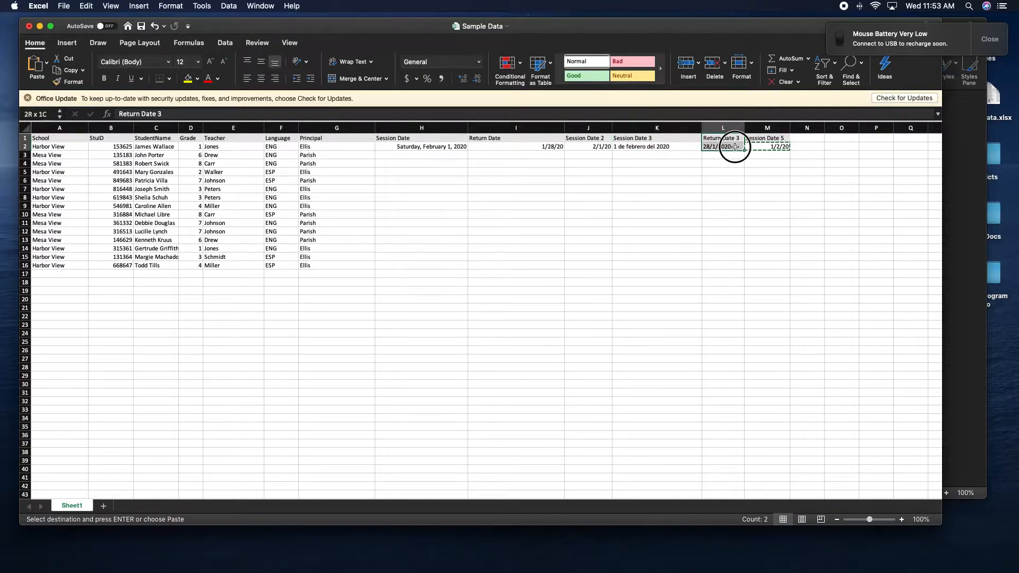
Step: Compare the Spanish permission slip's session date with the Session Date 5 column in Sample Data and dismiss the mouse battery notification
{"action": "key", "text": "ctrl+Up"}
{"action": "left_click", "coordinate": [862, 393]}
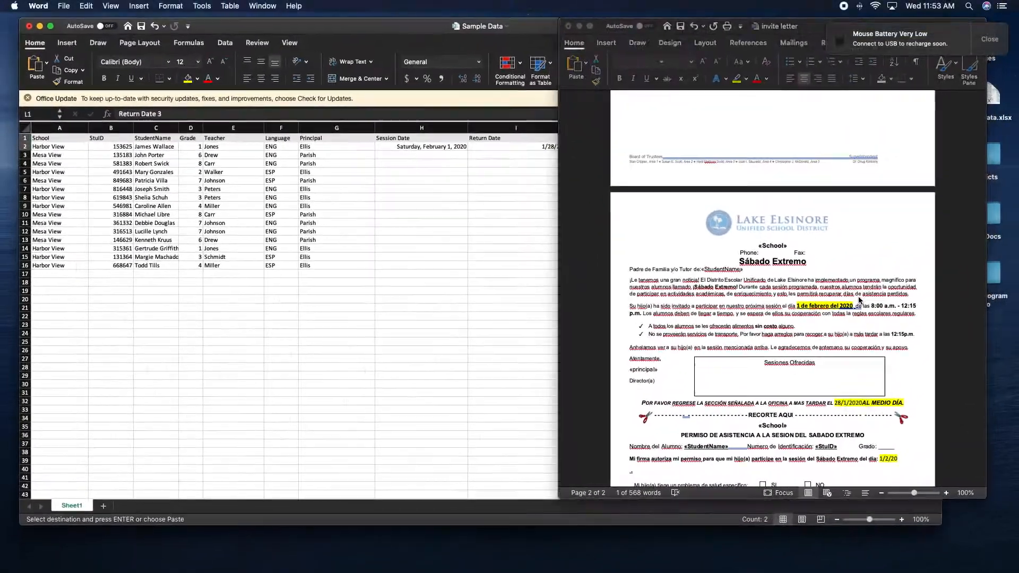
{"action": "scroll", "coordinate": [872, 460], "scroll_direction": "down", "scroll_amount": 2}
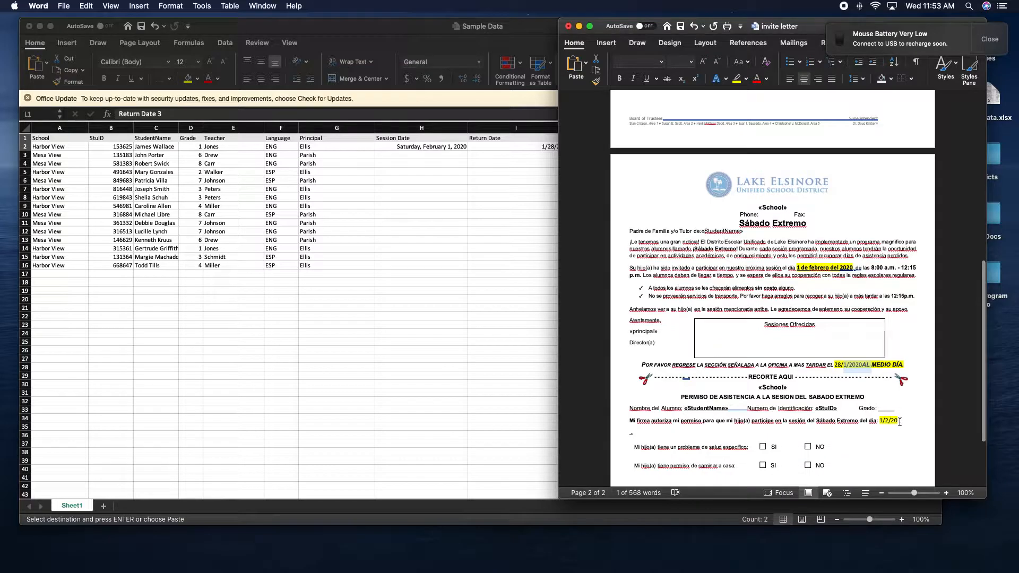
{"action": "key", "text": "ctrl+Up"}
{"action": "left_click", "coordinate": [520, 371]}
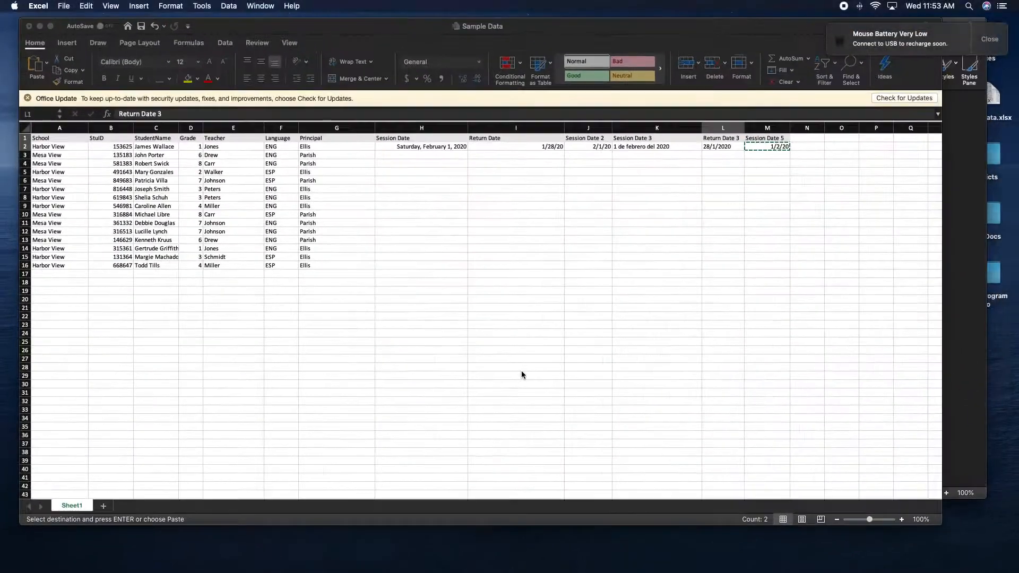
{"action": "left_click_drag", "start_coordinate": [761, 139], "coordinate": [755, 146]}
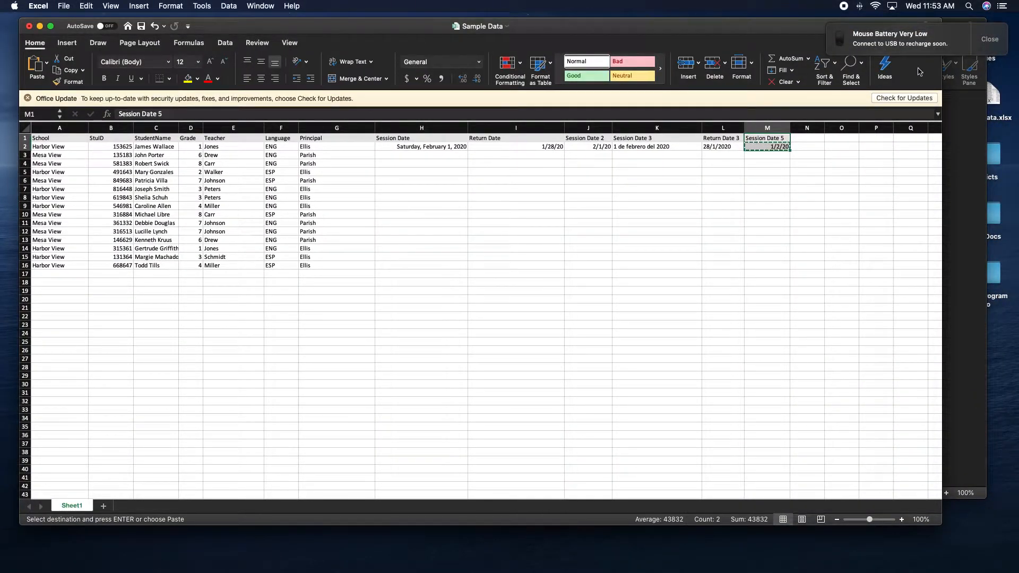
{"action": "left_click", "coordinate": [982, 40]}
{"action": "left_click", "coordinate": [804, 290]}
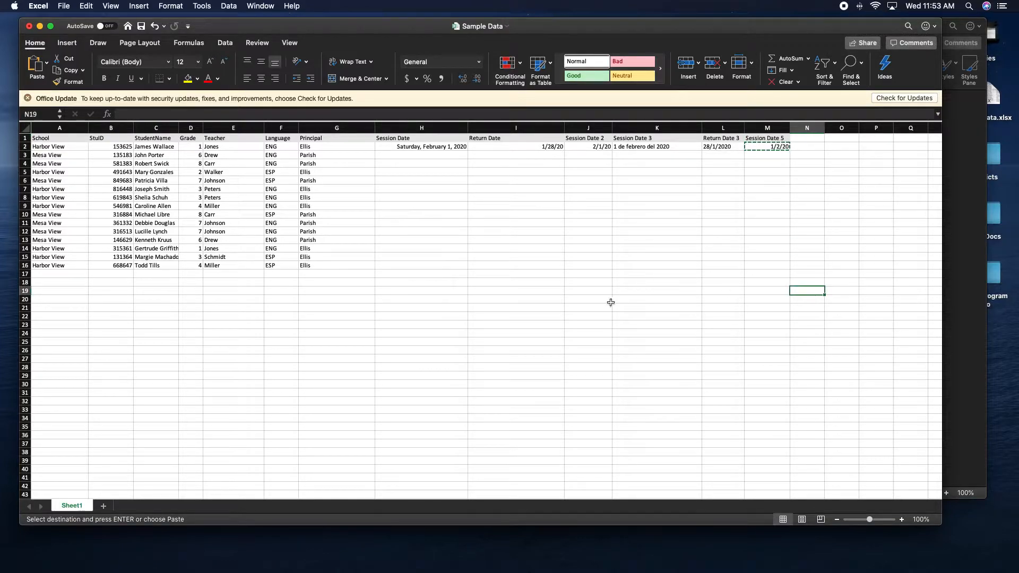
Step: Compare the six date column headings from Session Date to Session Date 5 with the highlighted session date in the Spanish letter
{"action": "scroll", "coordinate": [451, 253], "scroll_direction": "down", "scroll_amount": 1}
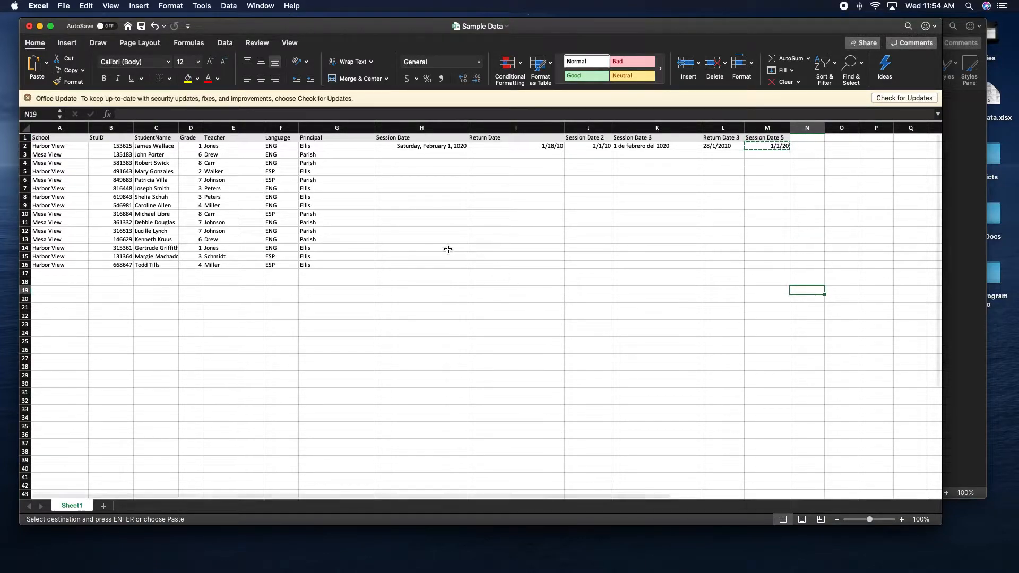
{"action": "scroll", "coordinate": [437, 170], "scroll_direction": "up", "scroll_amount": 1}
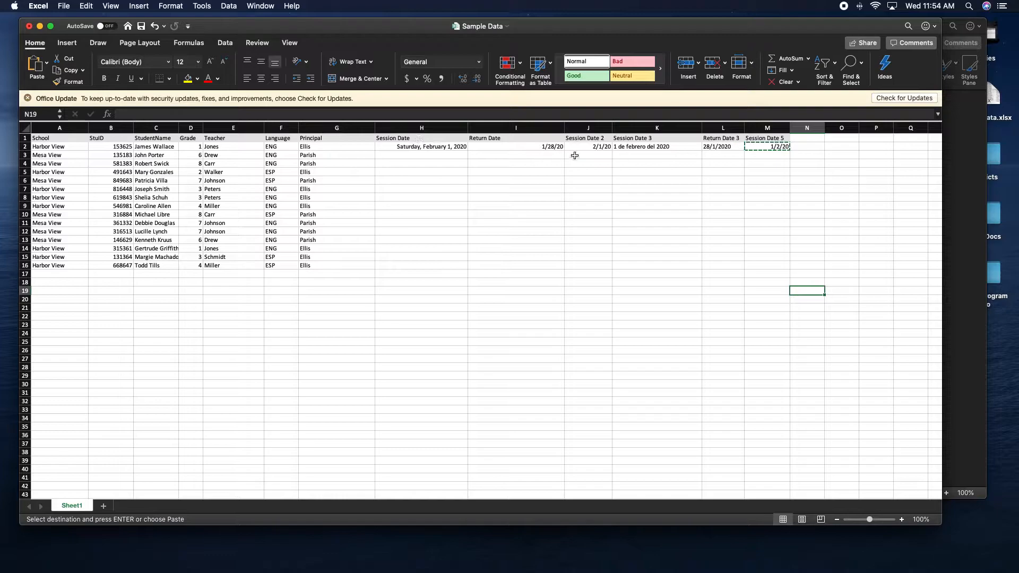
{"action": "left_click_drag", "start_coordinate": [403, 140], "coordinate": [764, 140]}
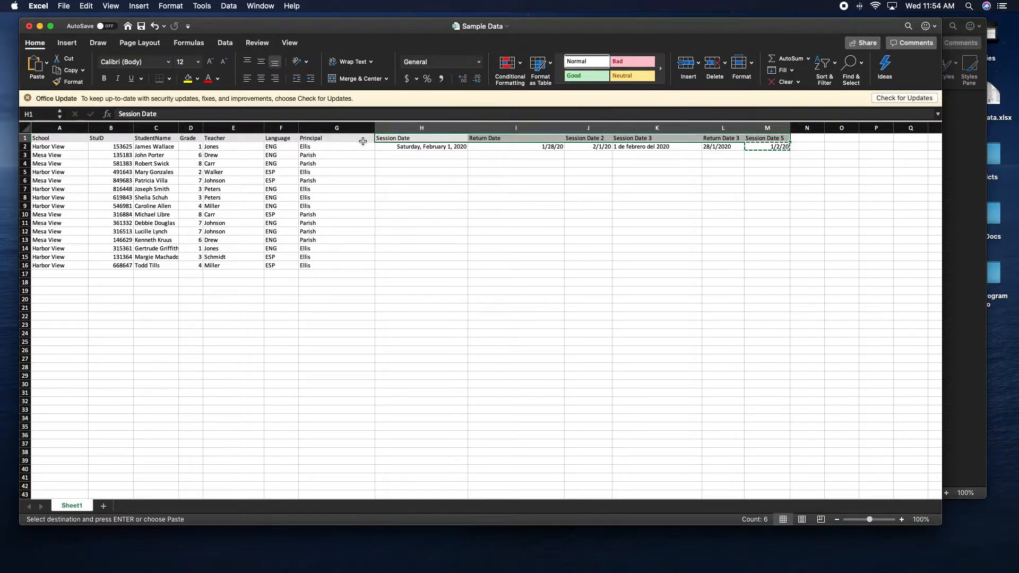
{"action": "left_click", "coordinate": [953, 164]}
{"action": "left_click_drag", "start_coordinate": [855, 269], "coordinate": [796, 269]}
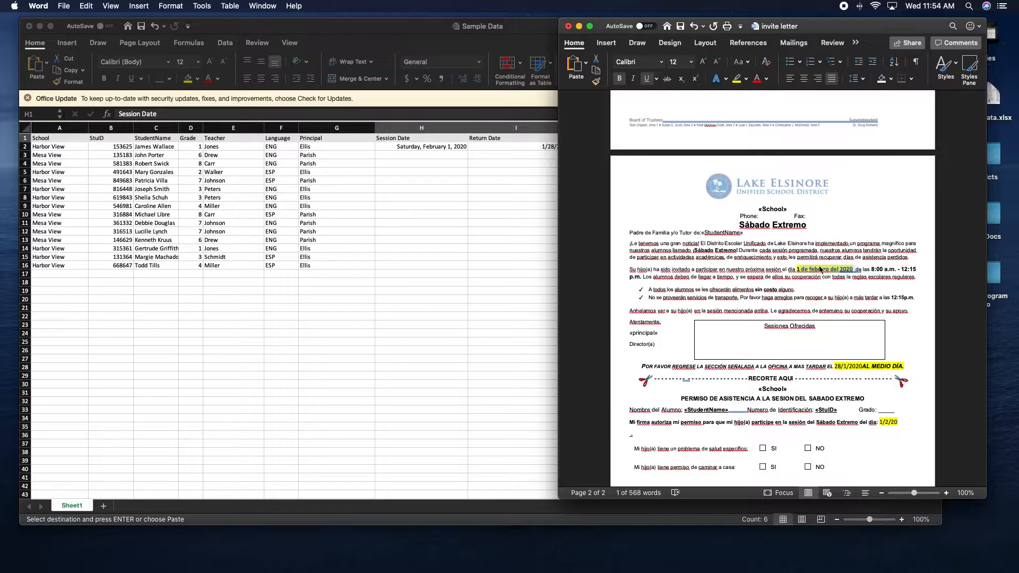
{"action": "left_click", "coordinate": [461, 260]}
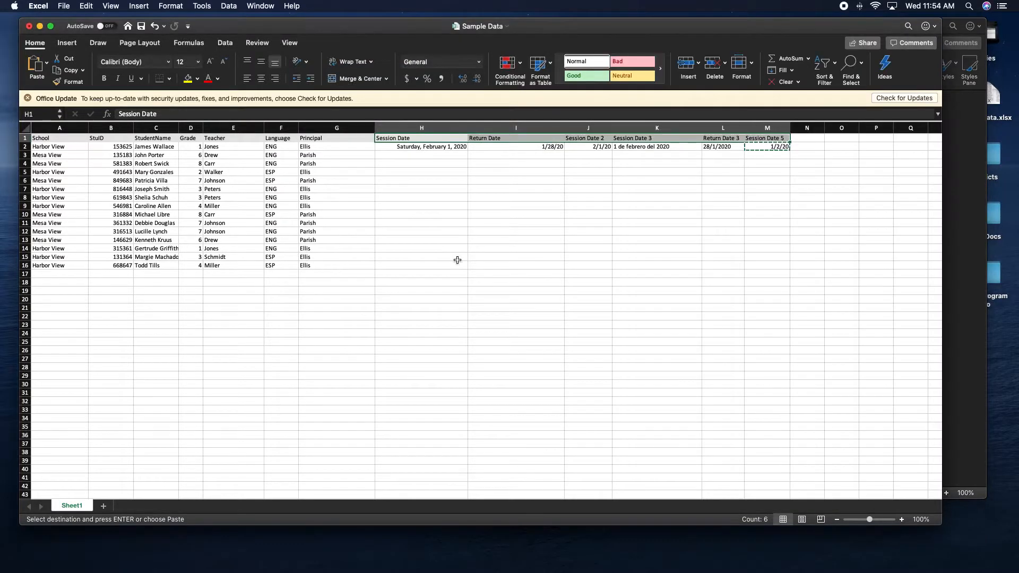
Step: Try to fill the six dates in H2:M2 down through row 16 as an automatic fill
{"action": "left_click", "coordinate": [424, 147]}
{"action": "left_click_drag", "start_coordinate": [417, 148], "coordinate": [759, 148]}
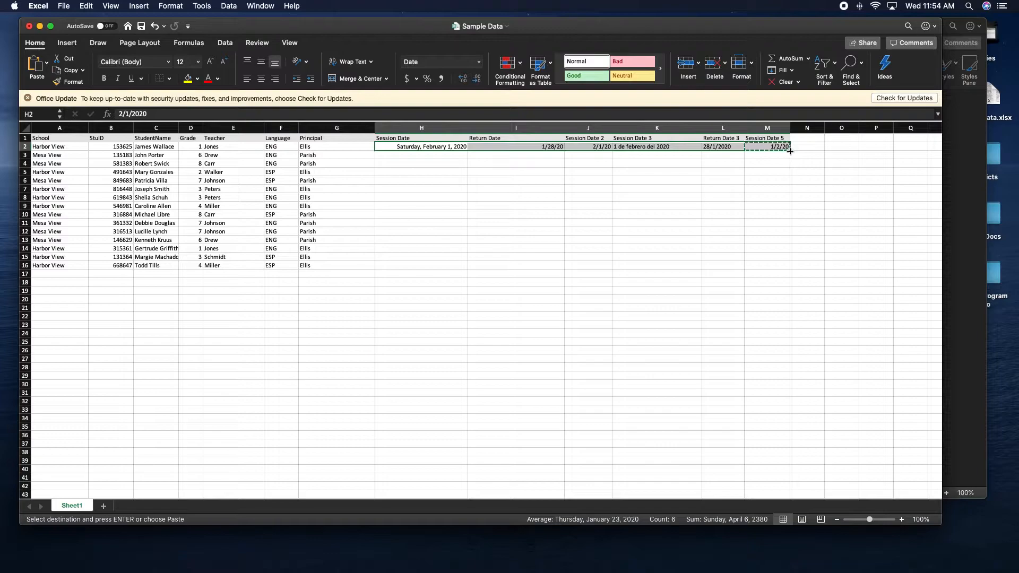
{"action": "left_click_drag", "start_coordinate": [790, 151], "coordinate": [798, 266]}
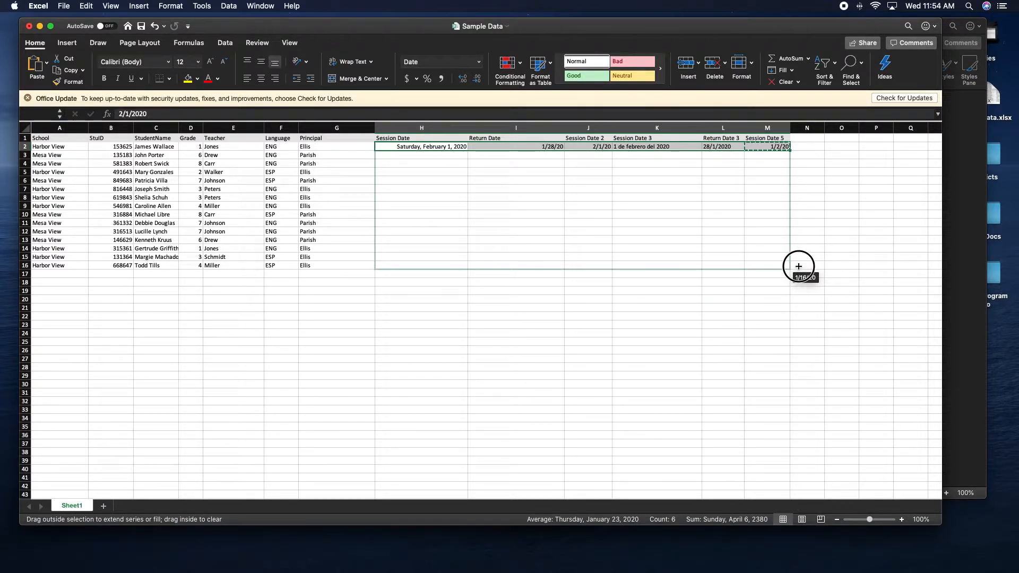
{"action": "left_click_drag", "start_coordinate": [799, 267], "coordinate": [799, 267]}
{"action": "left_click", "coordinate": [412, 164]}
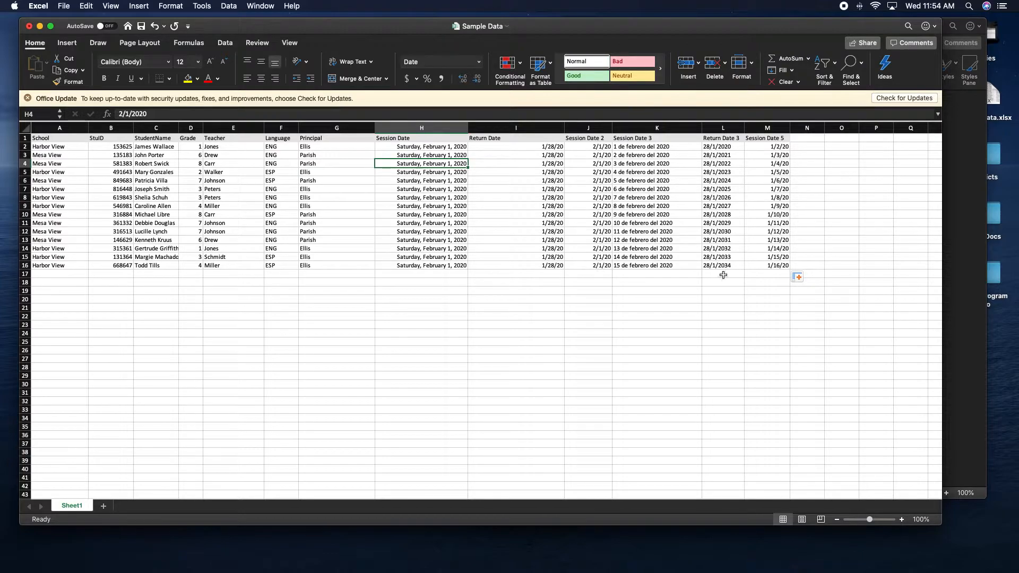
Step: Check the filled Session Date 3 and Return Date 3 values and clear the filled dates from rows 3 to 16
{"action": "left_click_drag", "start_coordinate": [643, 147], "coordinate": [641, 259]}
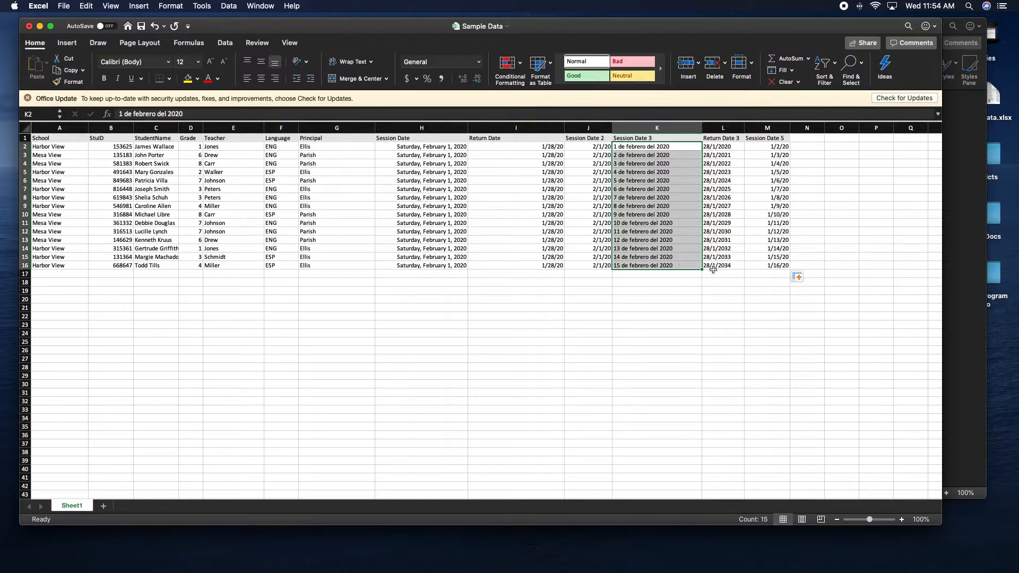
{"action": "left_click", "coordinate": [730, 148]}
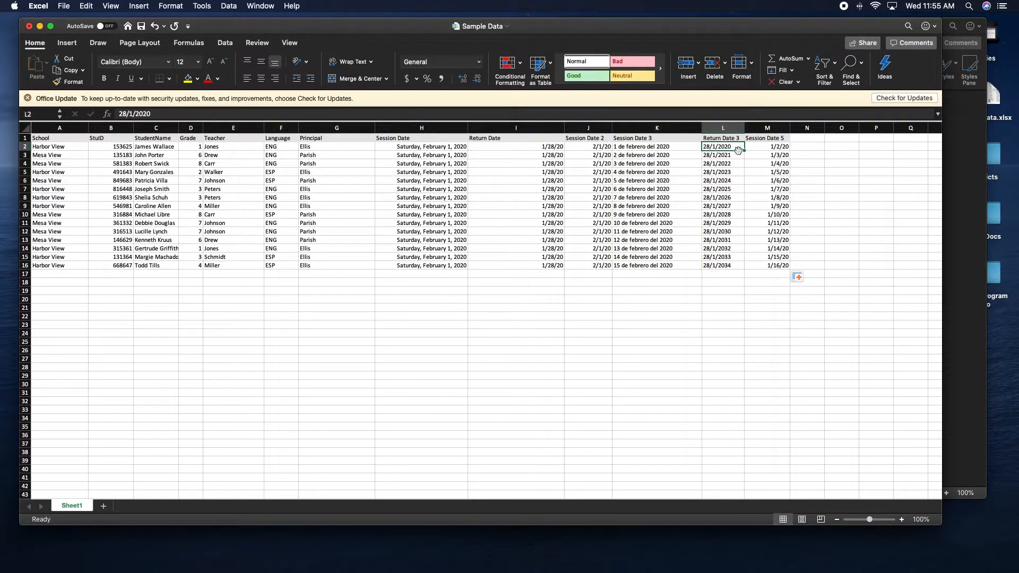
{"action": "left_click", "coordinate": [735, 157]}
{"action": "left_click", "coordinate": [735, 165]}
{"action": "left_click_drag", "start_coordinate": [790, 265], "coordinate": [424, 155]}
{"action": "key", "text": "Delete"}
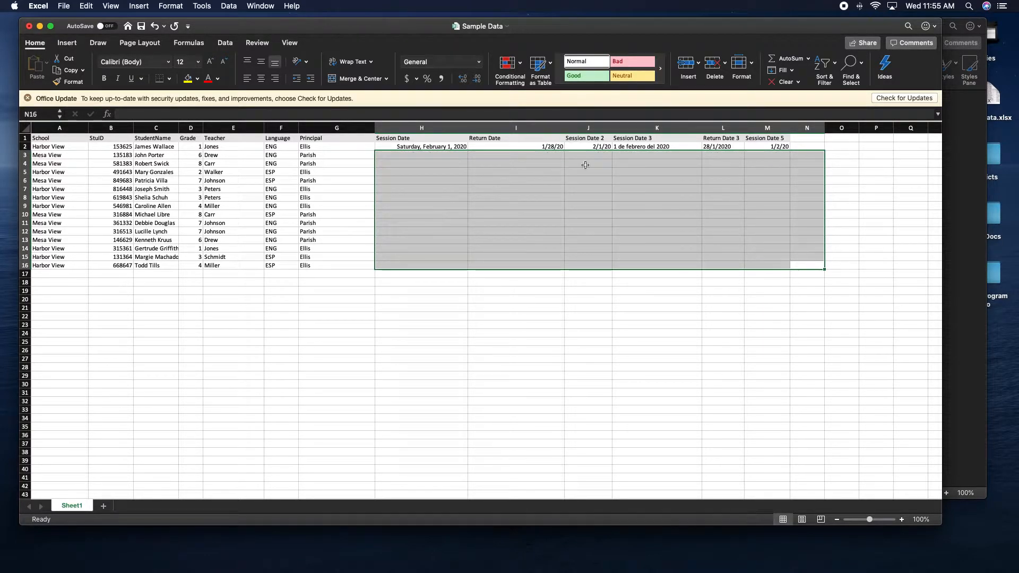
Step: Copy the six dates in H2:M2 and paste them into rows 3 and 4
{"action": "left_click", "coordinate": [651, 149]}
{"action": "left_click_drag", "start_coordinate": [778, 152], "coordinate": [455, 146]}
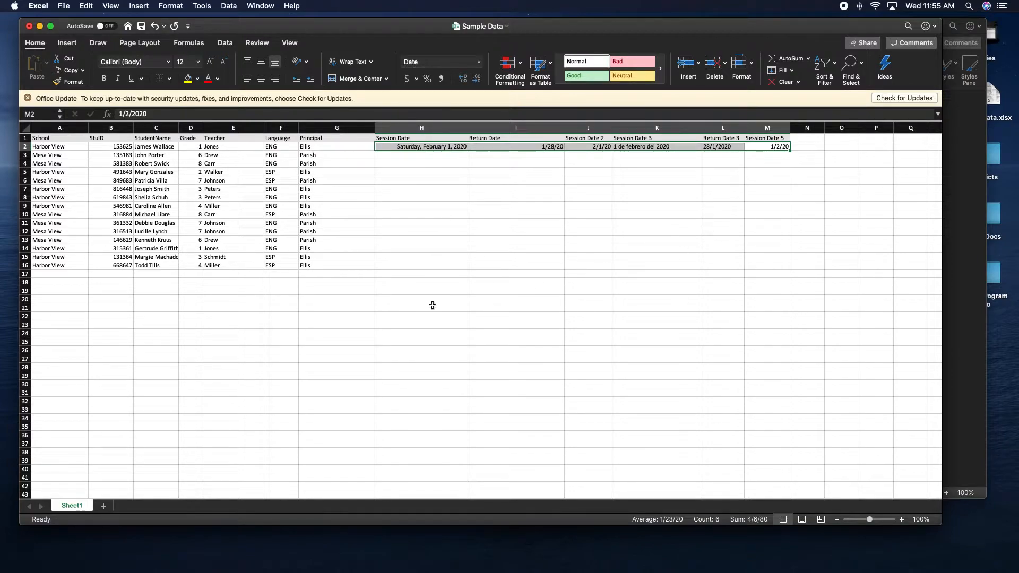
{"action": "key", "text": "super+c"}
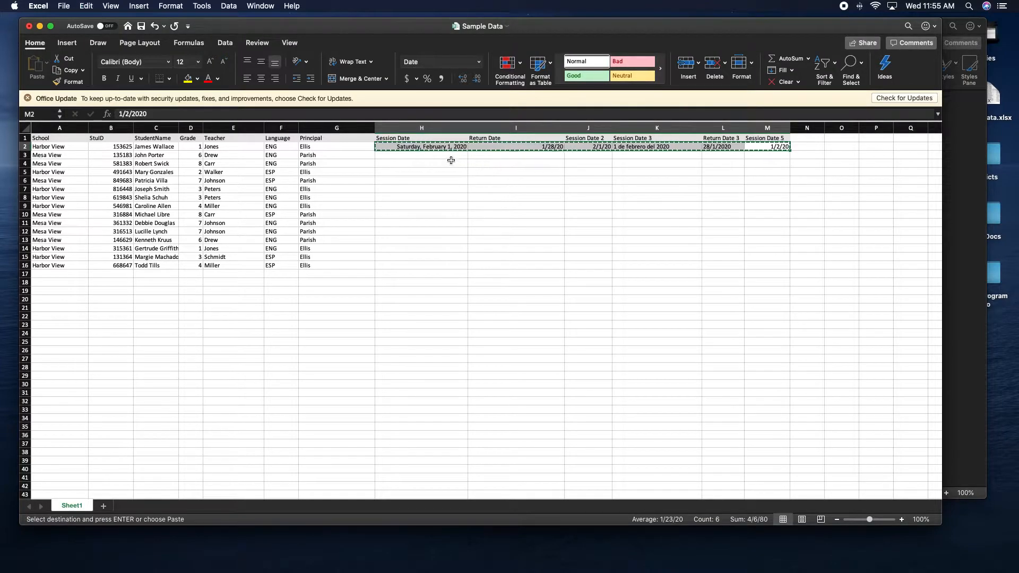
{"action": "left_click", "coordinate": [454, 158]}
{"action": "key", "text": "super+v"}
{"action": "left_click", "coordinate": [457, 163]}
{"action": "key", "text": "super+v"}
Step: Fill the identical dates down through row 16 in all columns from Session Date to Session Date 5
{"action": "left_click", "coordinate": [471, 181]}
{"action": "left_click_drag", "start_coordinate": [411, 147], "coordinate": [798, 271]}
{"action": "left_click", "coordinate": [690, 306]}
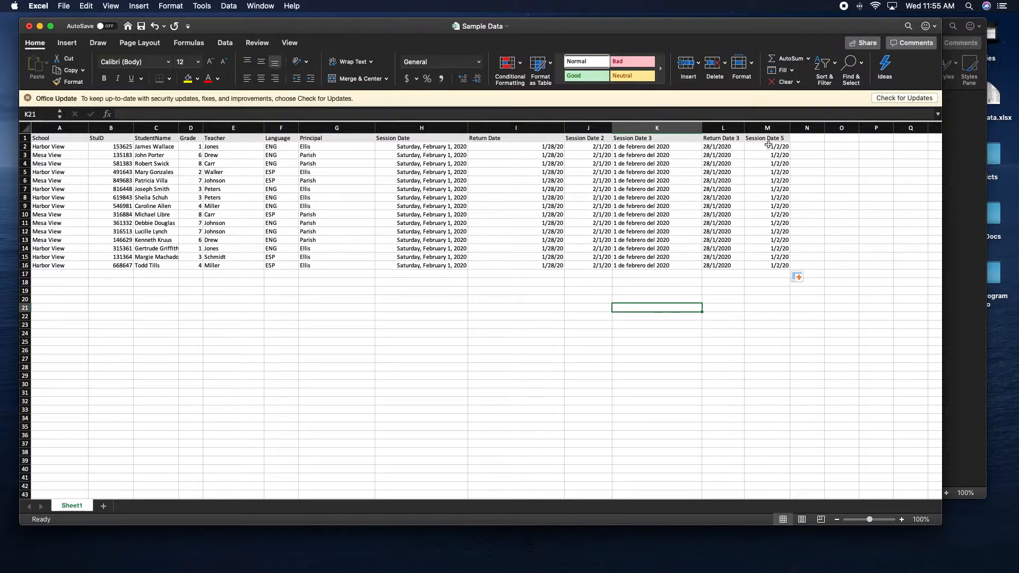
{"action": "left_click", "coordinate": [841, 258]}
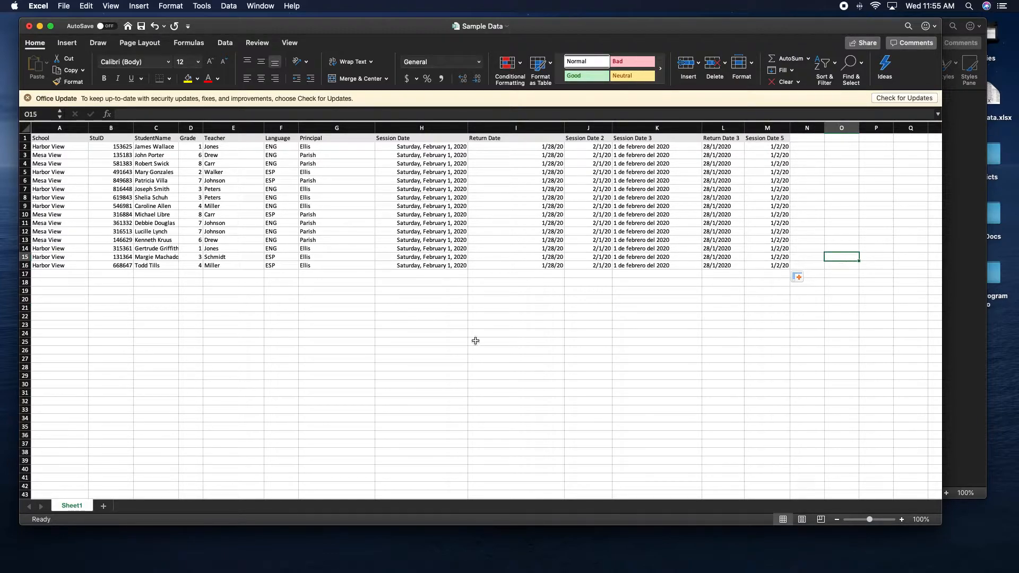
Step: Start a custom sort on the whole table A1:M16 with School as the first sort level
{"action": "scroll", "coordinate": [497, 326], "scroll_direction": "left", "scroll_amount": 1}
{"action": "left_click_drag", "start_coordinate": [781, 268], "coordinate": [48, 138]}
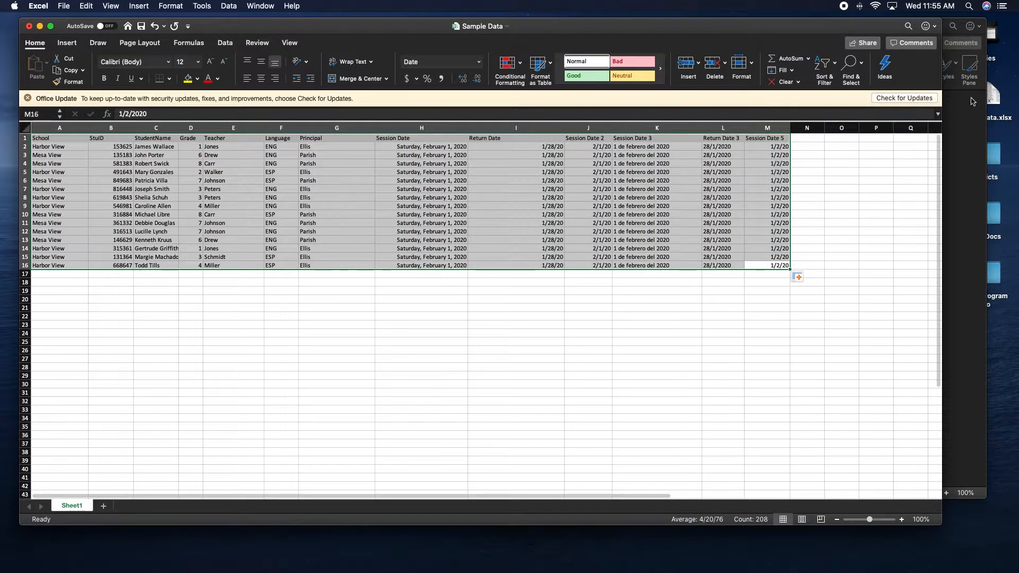
{"action": "left_click", "coordinate": [825, 62]}
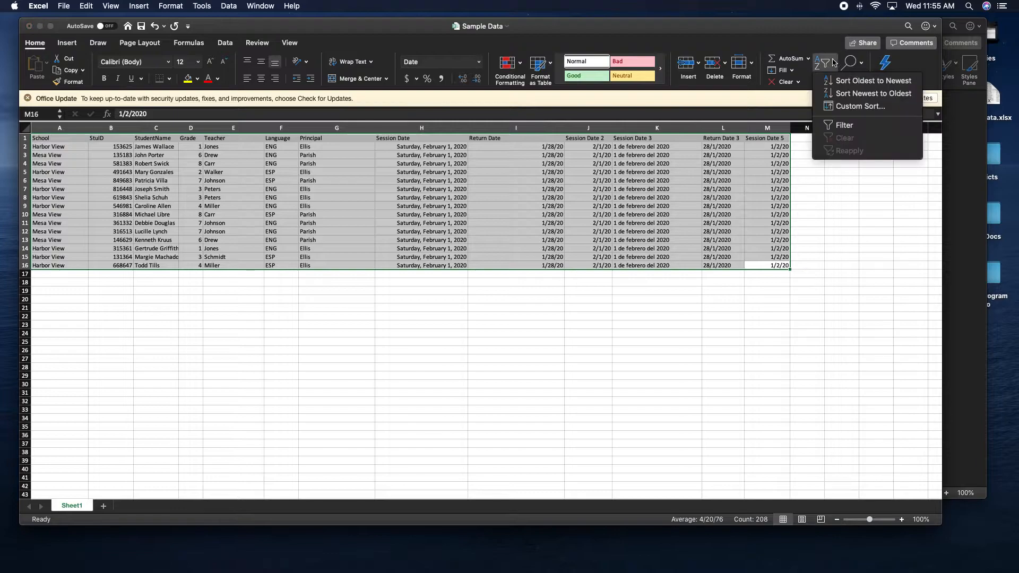
{"action": "left_click", "coordinate": [861, 107]}
{"action": "left_click", "coordinate": [340, 117]}
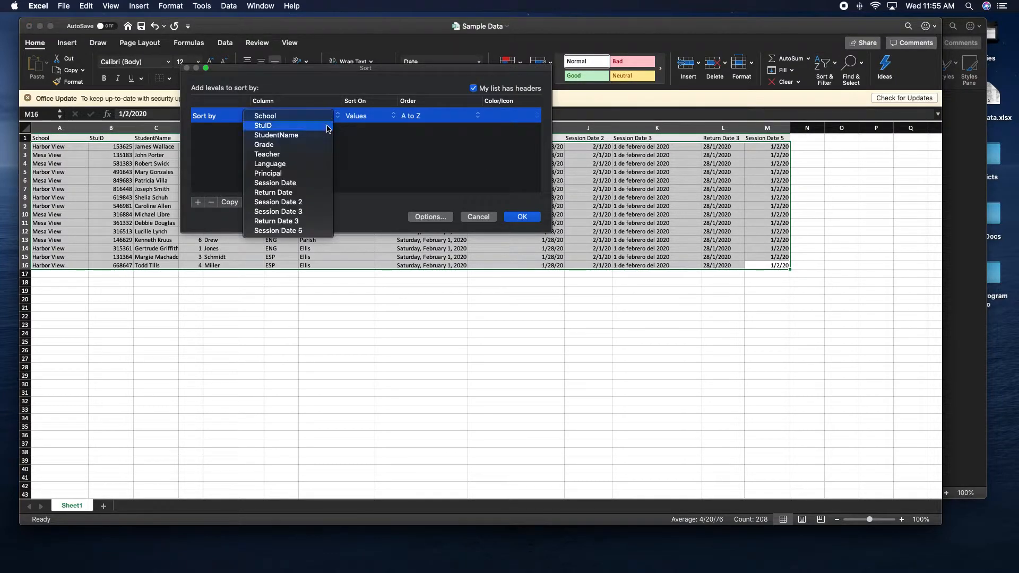
{"action": "left_click", "coordinate": [297, 113]}
Step: Add Teacher and StudentName as the second and third sort levels, both A to Z, and apply the sort
{"action": "left_click", "coordinate": [197, 202]}
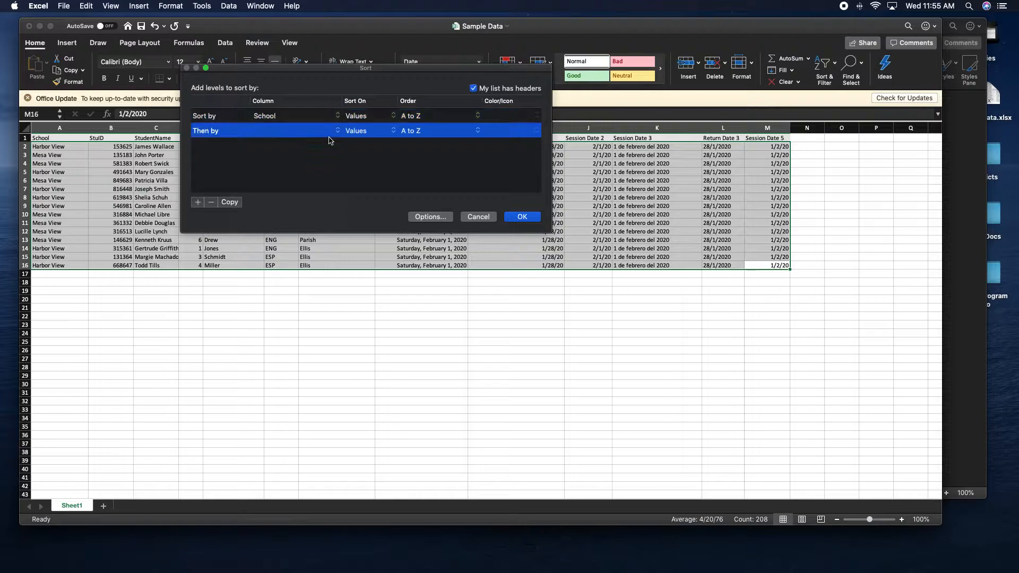
{"action": "left_click", "coordinate": [339, 133]}
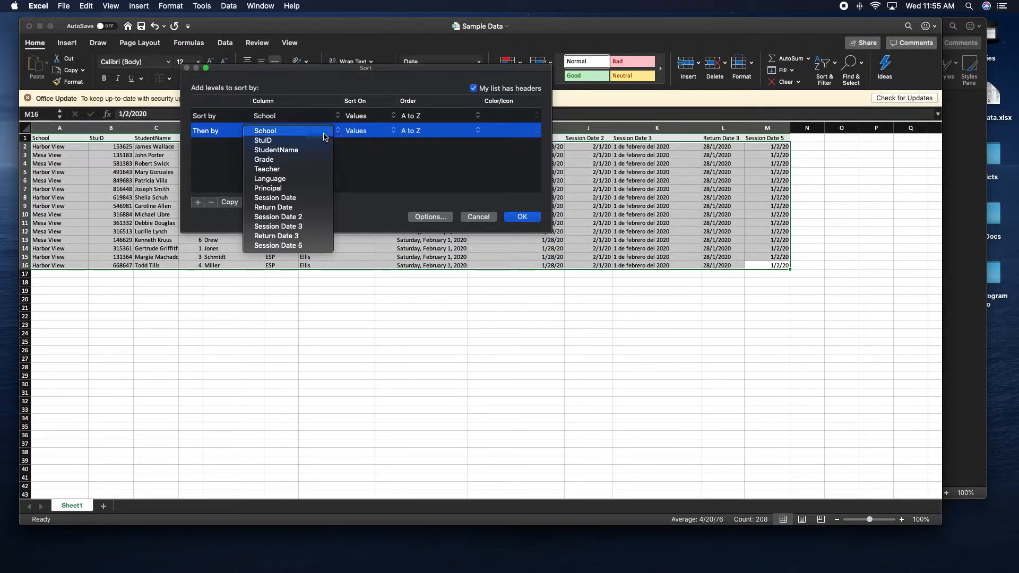
{"action": "left_click", "coordinate": [283, 169]}
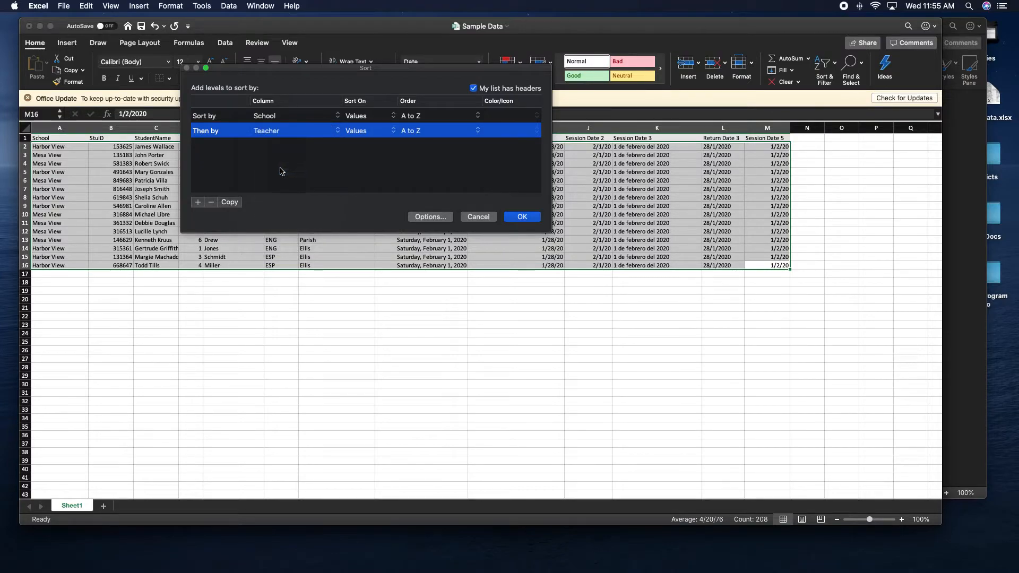
{"action": "left_click", "coordinate": [198, 202]}
{"action": "left_click", "coordinate": [339, 150]}
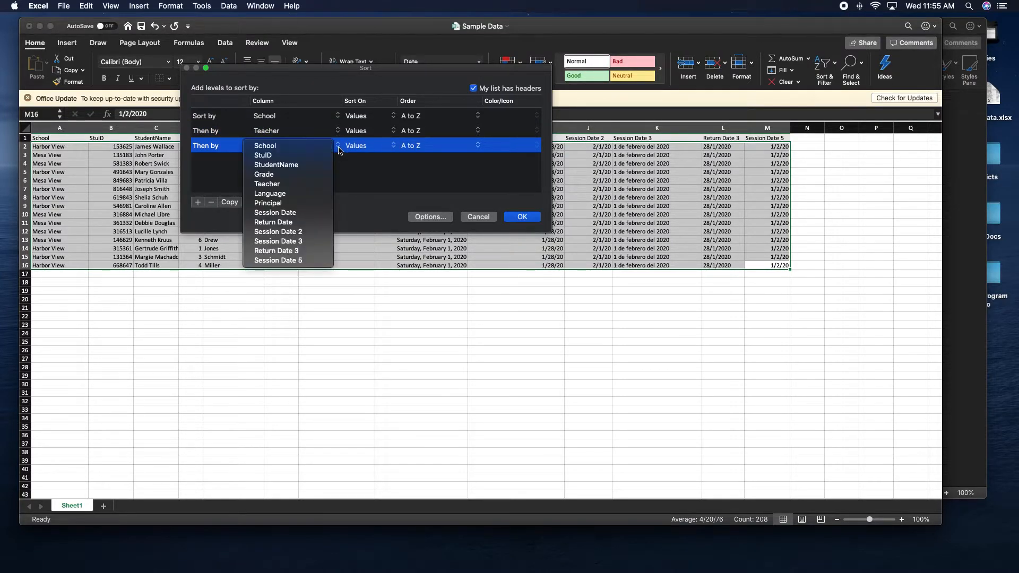
{"action": "left_click", "coordinate": [307, 166]}
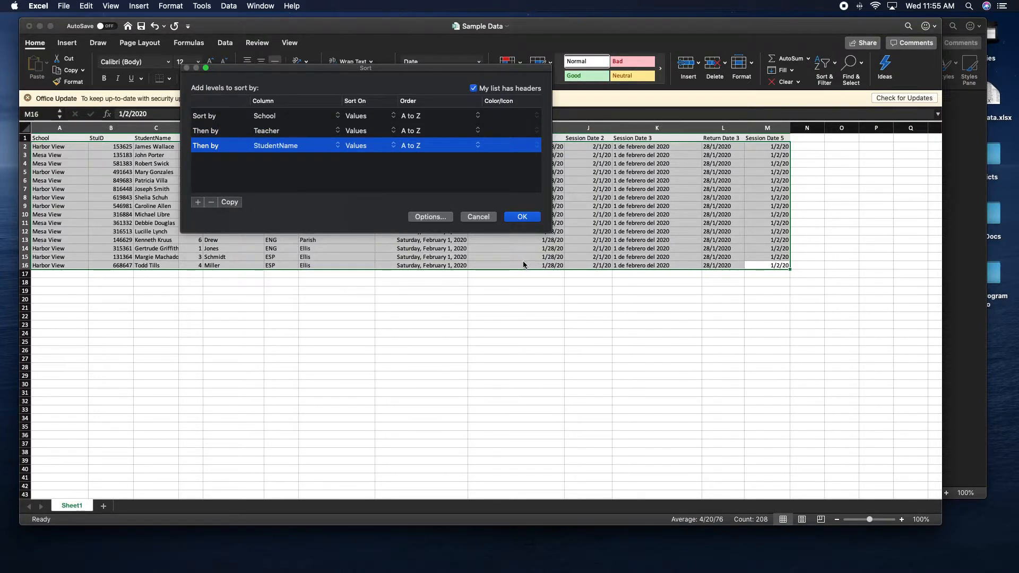
{"action": "left_click", "coordinate": [535, 218]}
{"action": "left_click", "coordinate": [296, 313]}
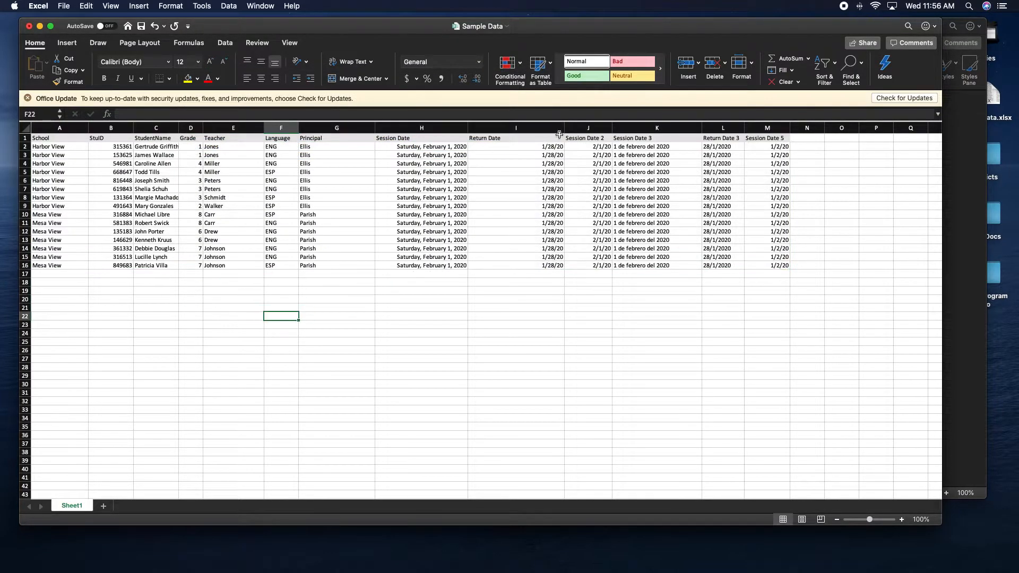
Step: Review the sorted student records and their date columns below the header row
{"action": "left_click_drag", "start_coordinate": [754, 152], "coordinate": [61, 262]}
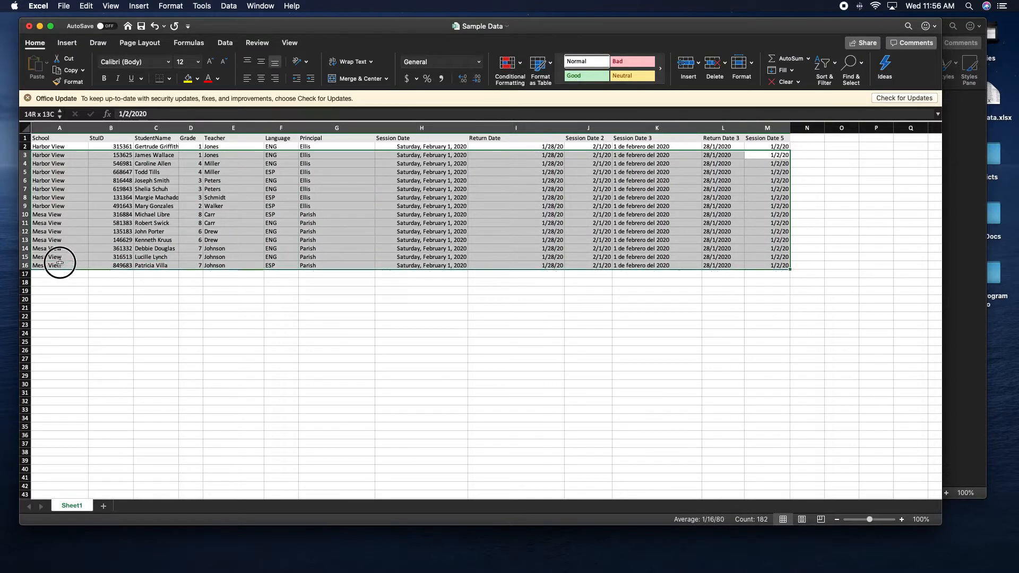
{"action": "left_click", "coordinate": [83, 281]}
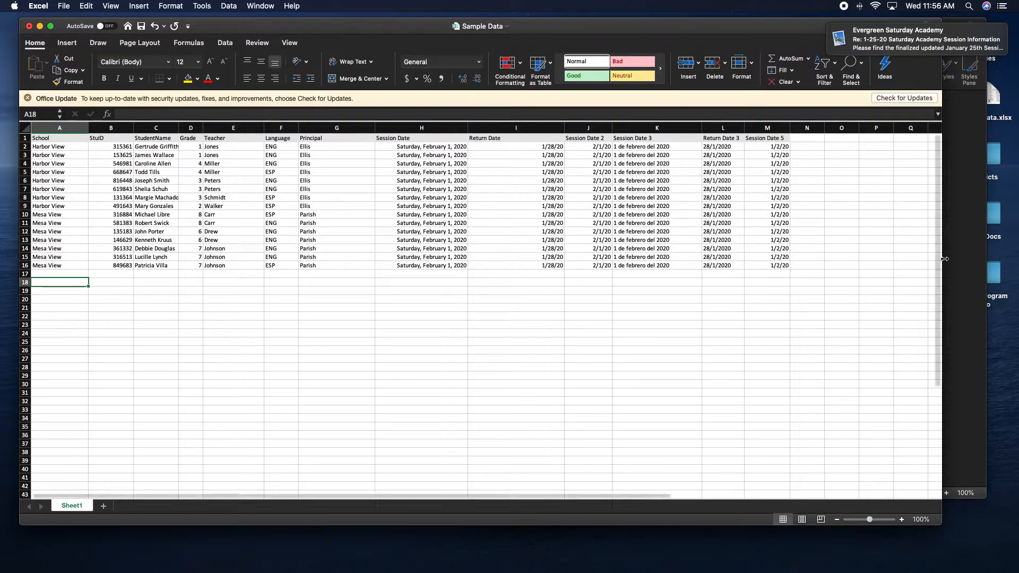
{"action": "left_click_drag", "start_coordinate": [785, 325], "coordinate": [785, 332]}
Step: Save the workbook to the Desktop as Sample Data in Excel Workbook (.xlsx) format, replacing the existing file
{"action": "left_click", "coordinate": [64, 6]}
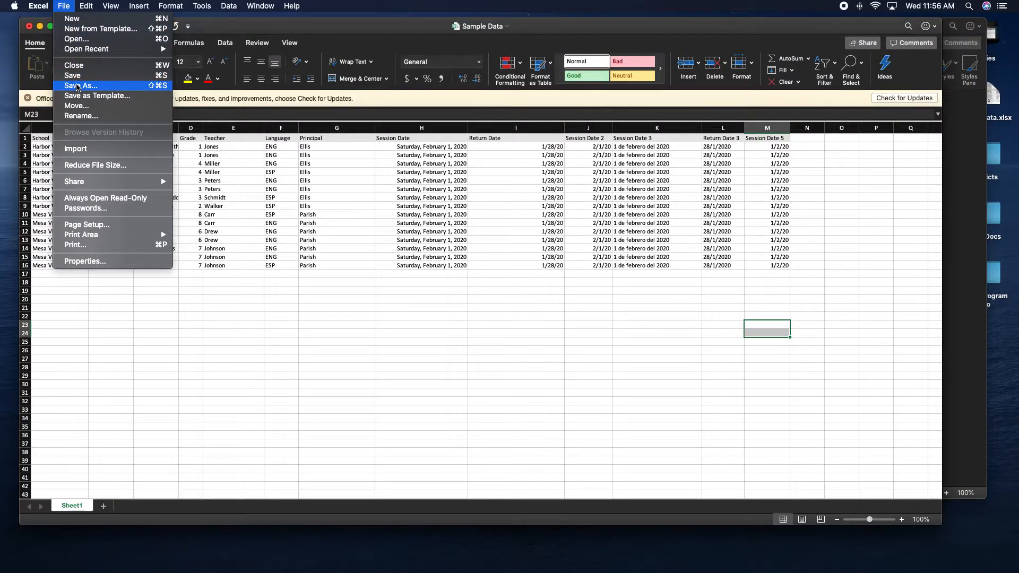
{"action": "left_click", "coordinate": [77, 86]}
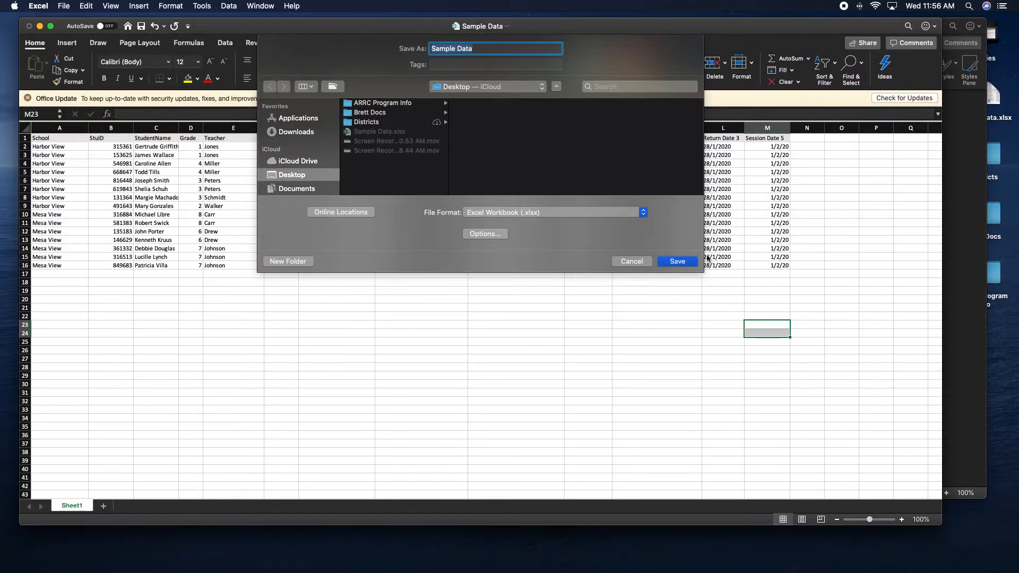
{"action": "left_click", "coordinate": [683, 265]}
{"action": "left_click", "coordinate": [558, 98]}
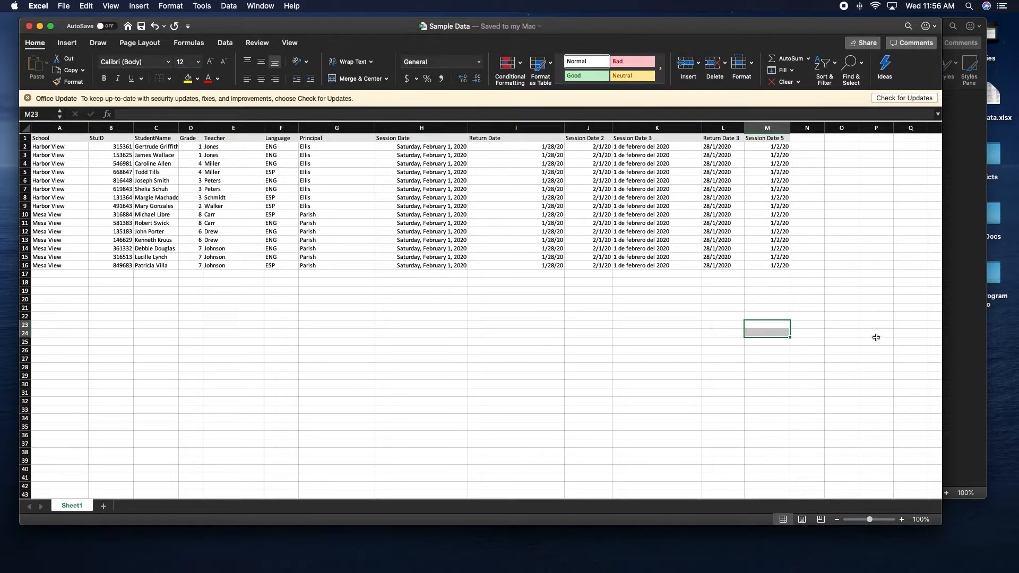
Step: Switch to the invite letter in Word, move and enlarge its window over the spreadsheet, and show the English page
{"action": "key", "text": "ctrl+Up"}
{"action": "left_click", "coordinate": [885, 300]}
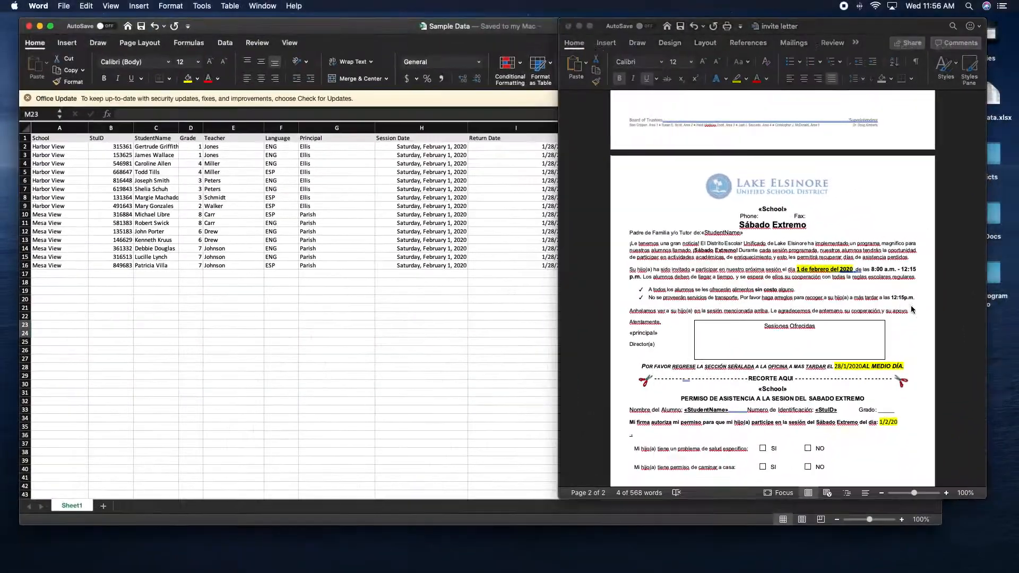
{"action": "left_click_drag", "start_coordinate": [780, 24], "coordinate": [381, 22]}
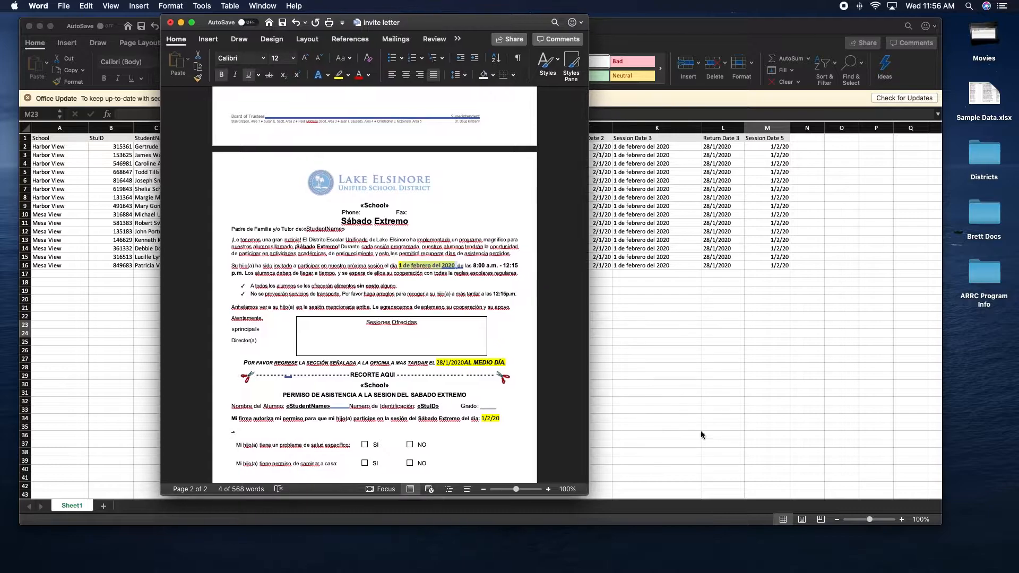
{"action": "left_click_drag", "start_coordinate": [586, 494], "coordinate": [714, 522]}
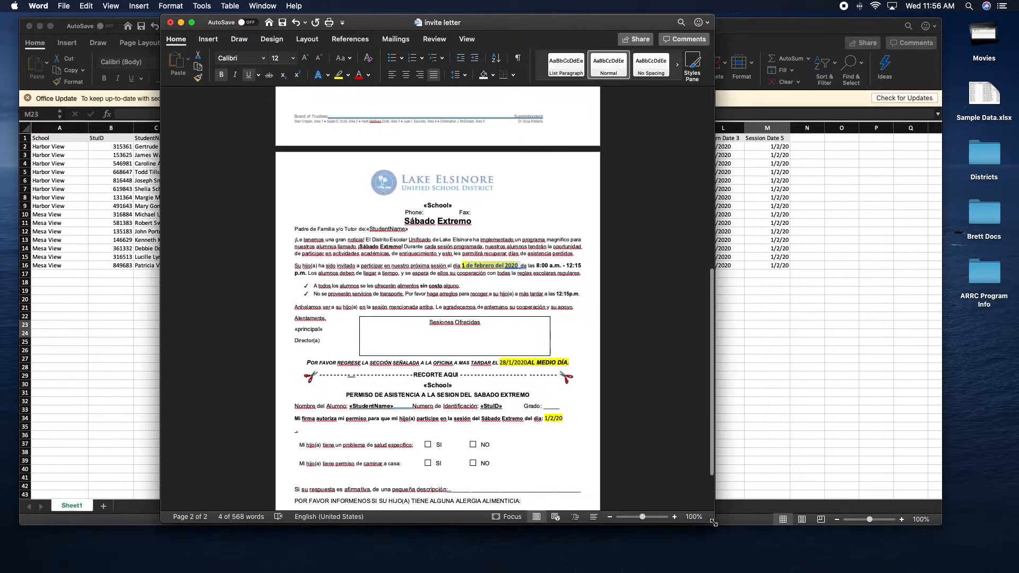
{"action": "scroll", "coordinate": [618, 431], "scroll_direction": "up", "scroll_amount": 5}
{"action": "scroll", "coordinate": [618, 430], "scroll_direction": "up", "scroll_amount": 5}
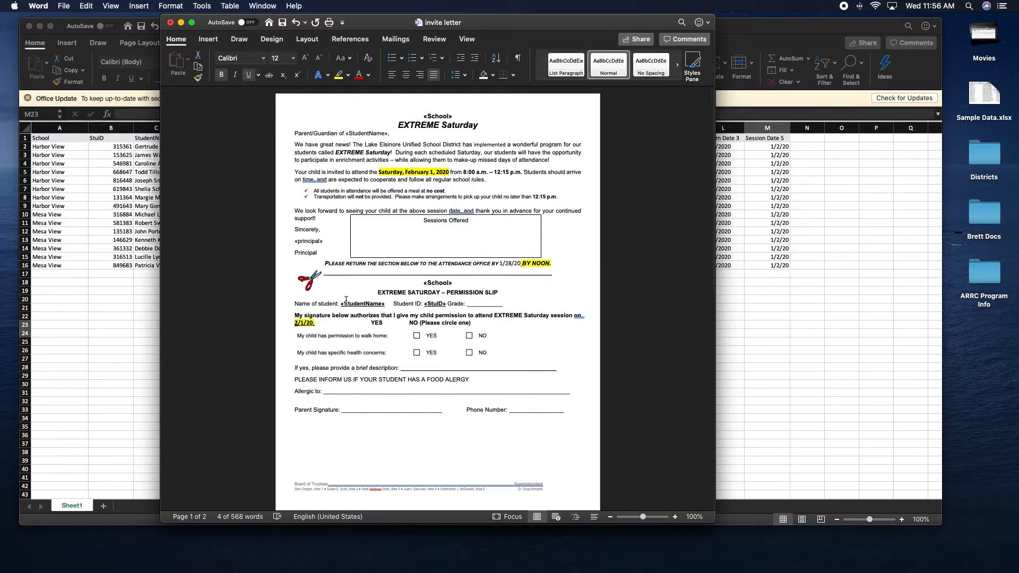
{"action": "left_click", "coordinate": [138, 356]}
{"action": "key", "text": "ctrl+Up"}
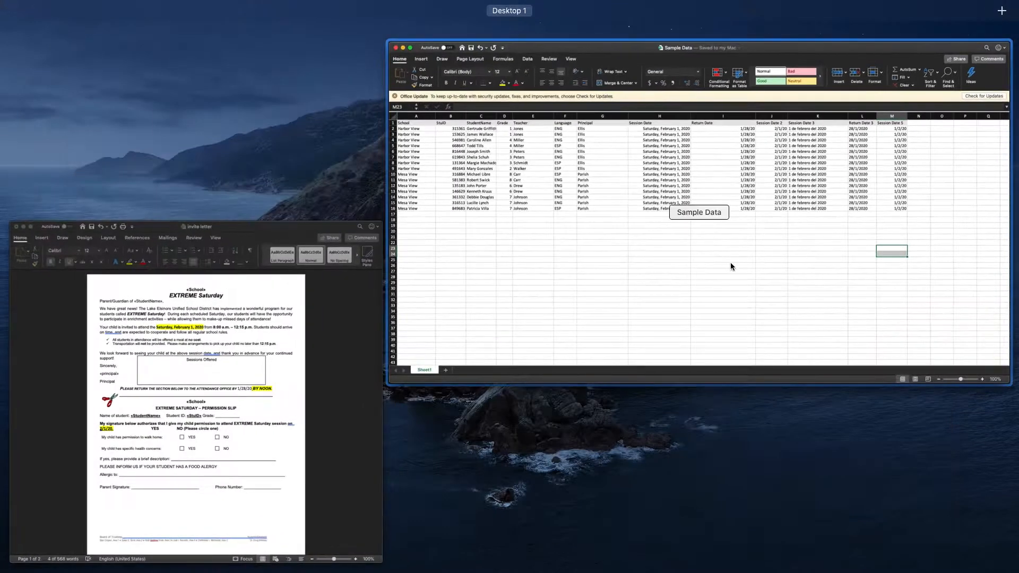
{"action": "left_click", "coordinate": [307, 379]}
Step: Attach Sample Data.xlsx from the Desktop to the invite letter as the existing mail merge recipient list, accepting it as a trusted source
{"action": "left_click", "coordinate": [396, 39]}
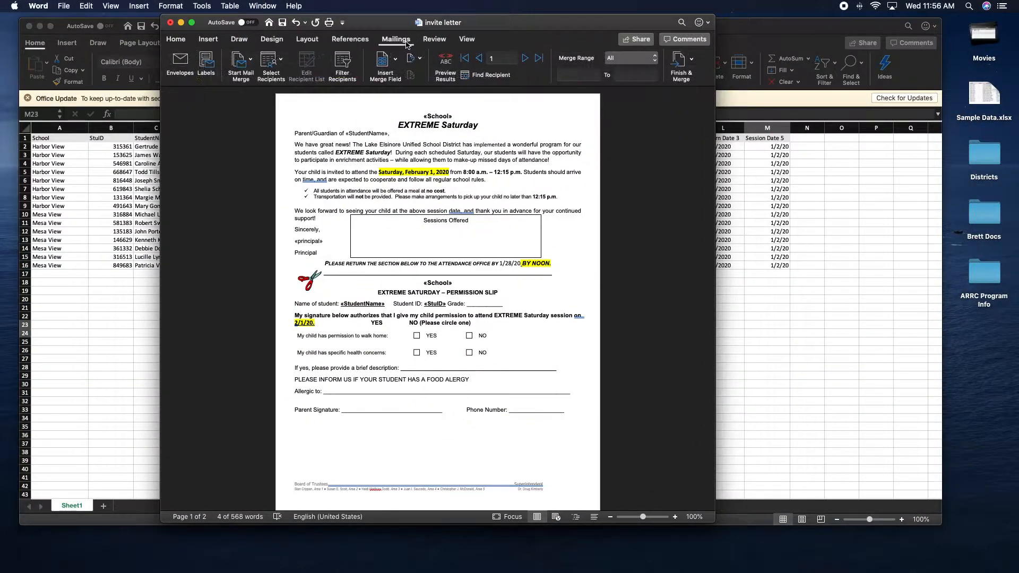
{"action": "left_click", "coordinate": [281, 59]}
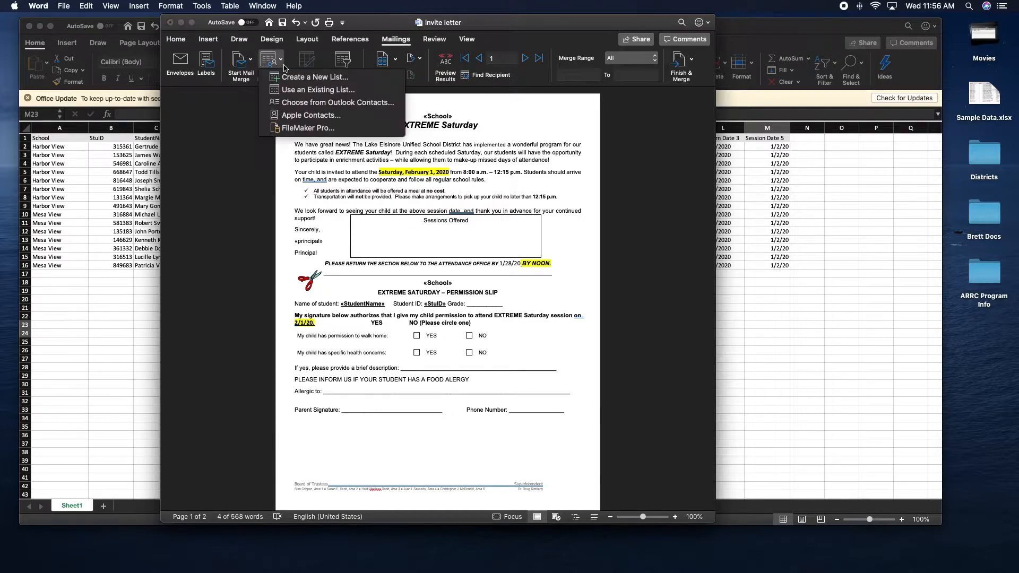
{"action": "left_click", "coordinate": [300, 90]}
{"action": "left_click", "coordinate": [332, 210]}
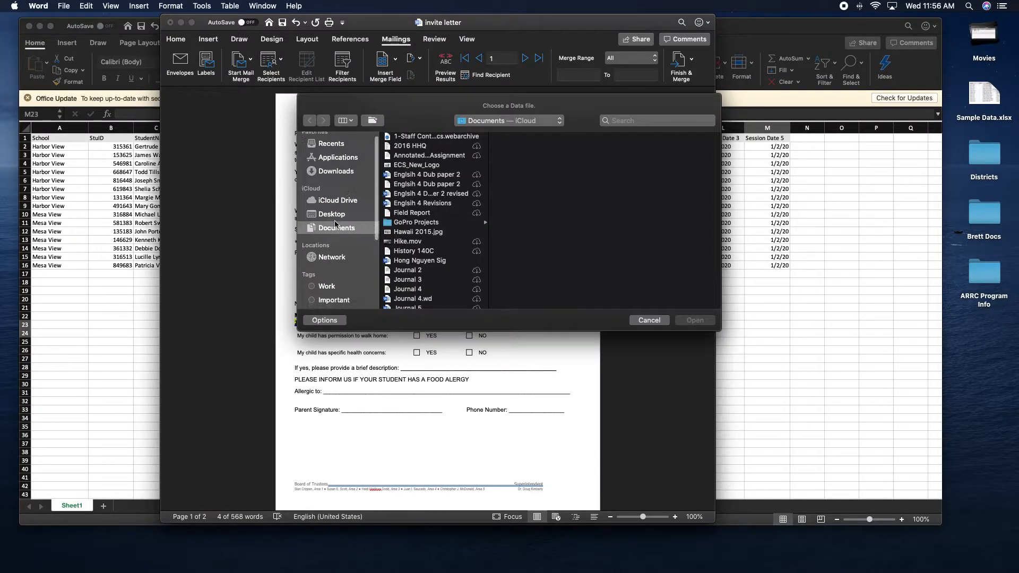
{"action": "left_click", "coordinate": [434, 166]}
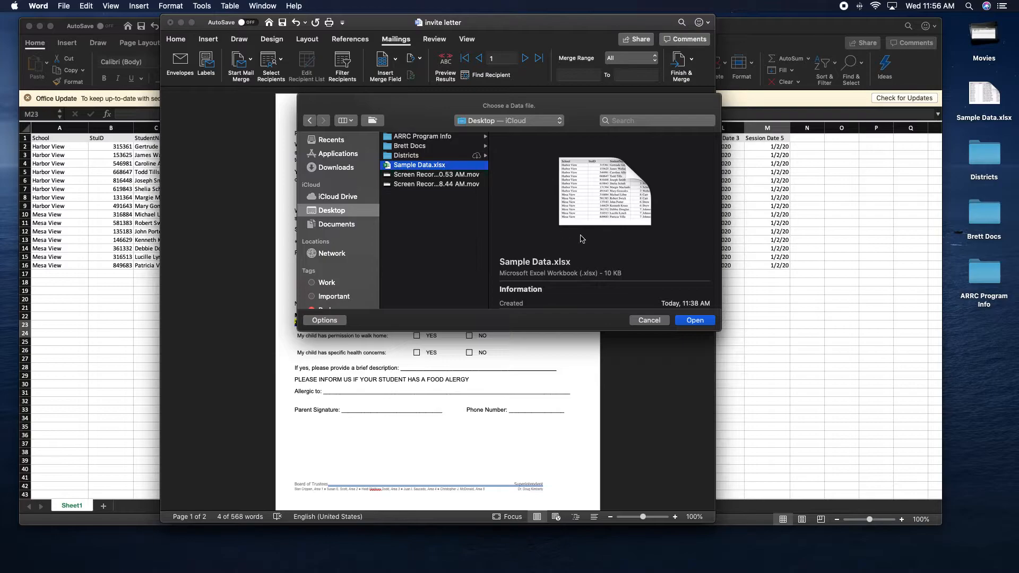
{"action": "left_click", "coordinate": [691, 321]}
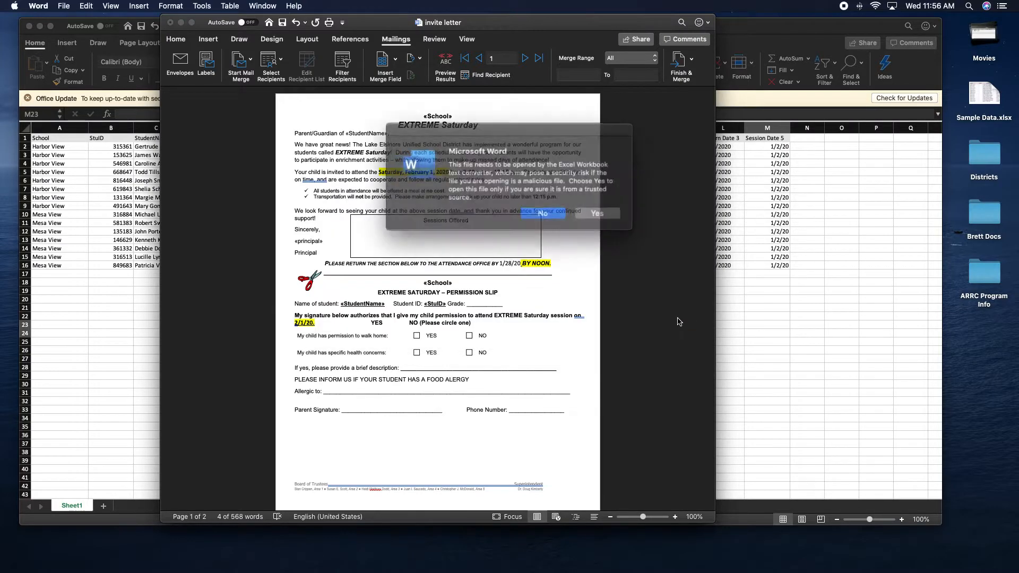
{"action": "key", "text": "Return"}
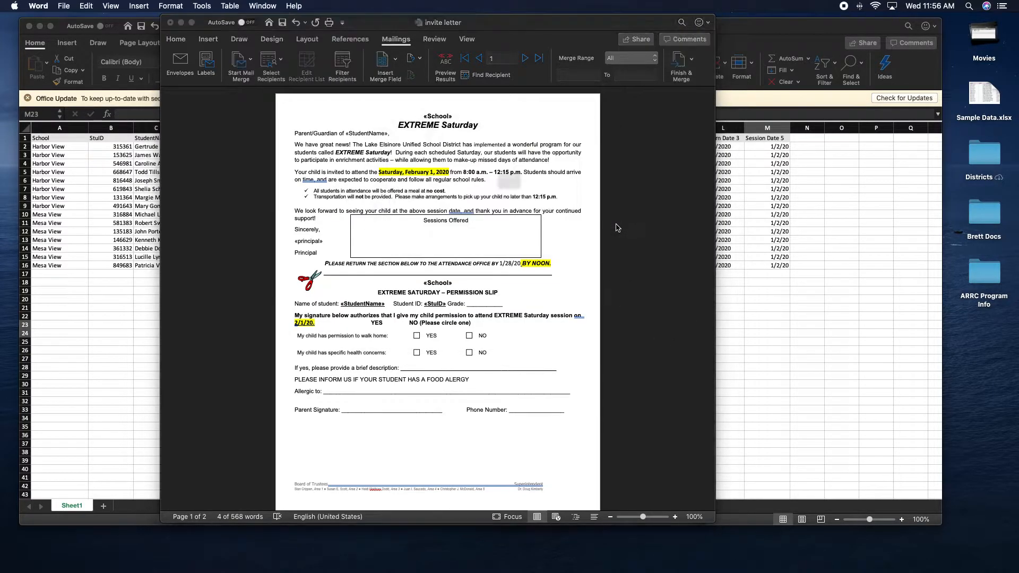
{"action": "left_click", "coordinate": [550, 218]}
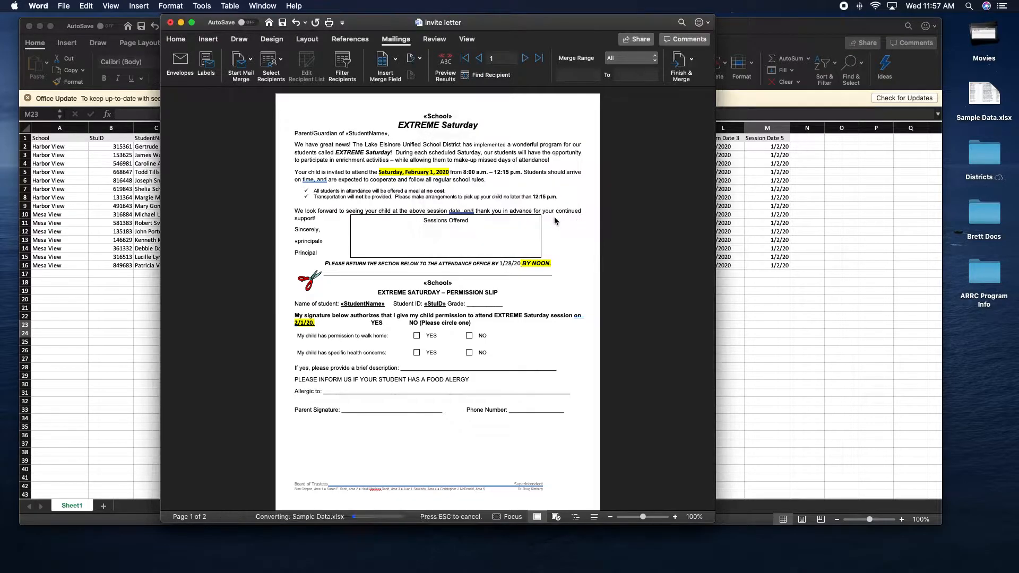
Step: Move the invite letter's window below the spreadsheet records, review the date columns, and select the first record's Session Date in Excel
{"action": "key", "text": "ctrl+Up"}
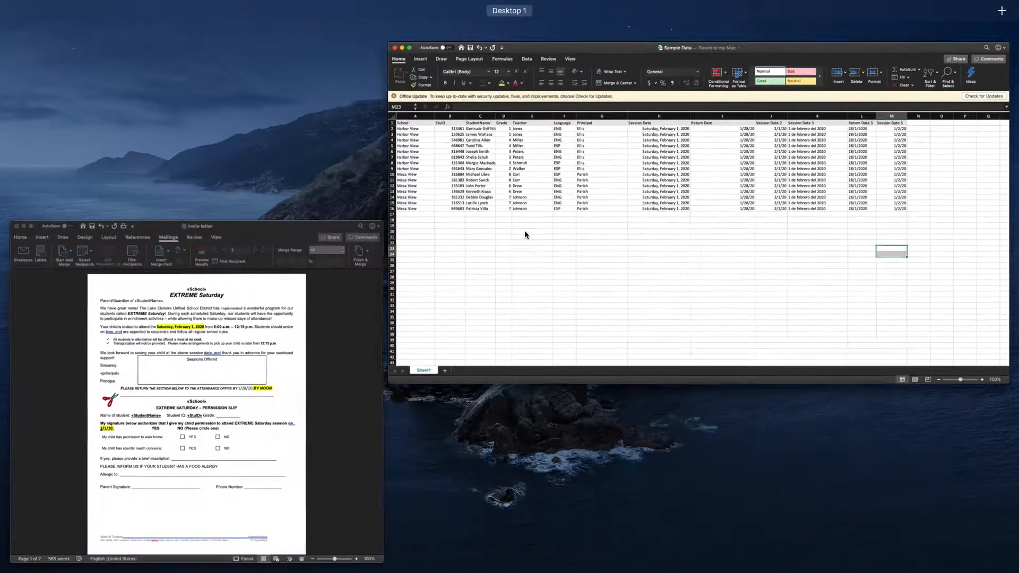
{"action": "left_click", "coordinate": [382, 232]}
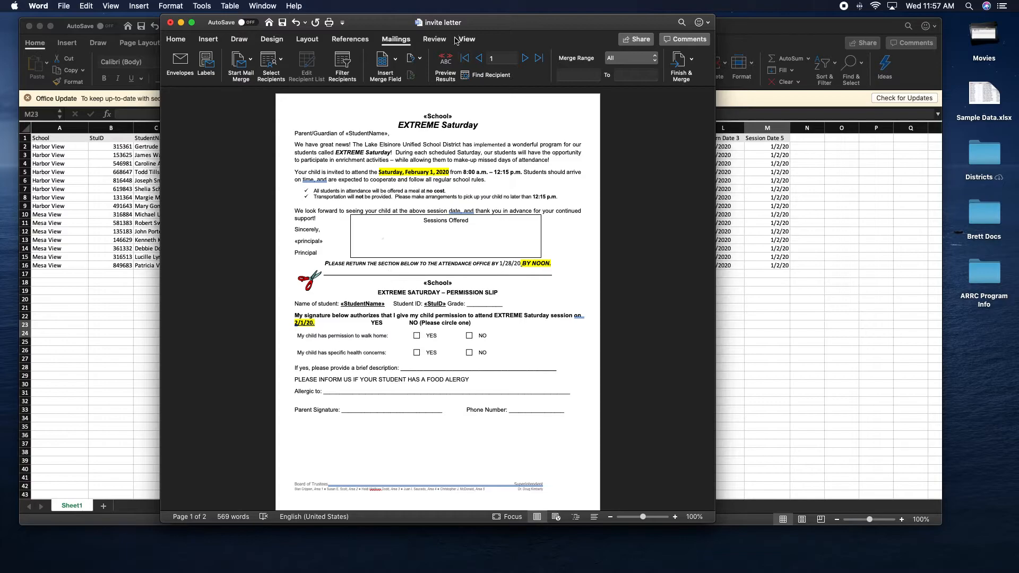
{"action": "left_click_drag", "start_coordinate": [441, 20], "coordinate": [481, 298]}
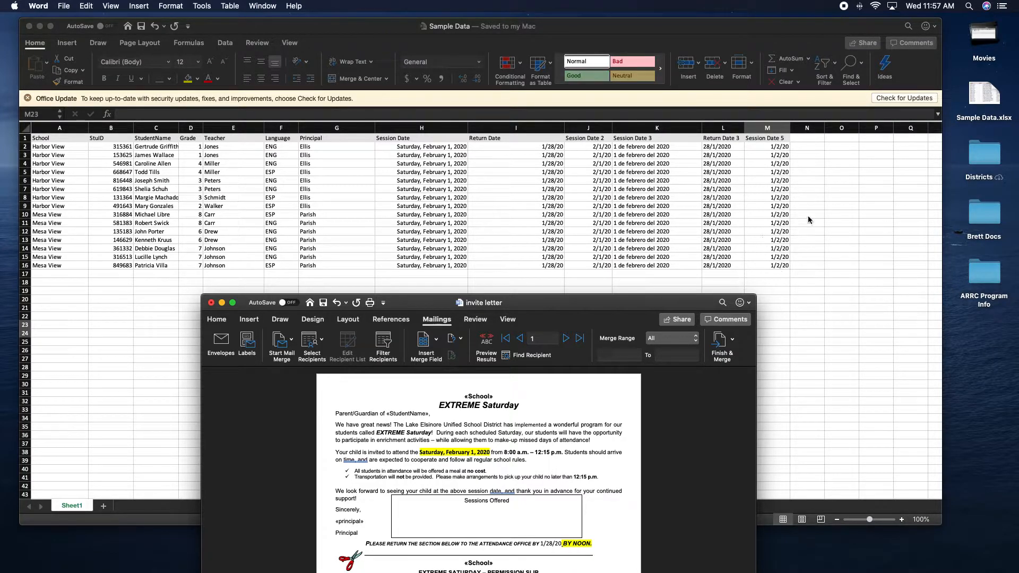
{"action": "scroll", "coordinate": [550, 290], "scroll_direction": "down", "scroll_amount": 1}
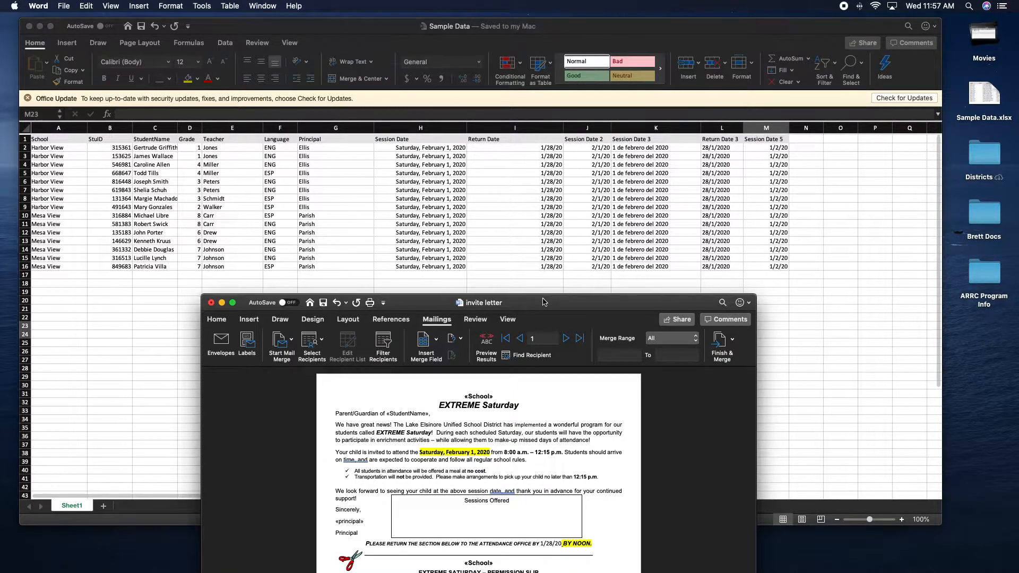
{"action": "left_click_drag", "start_coordinate": [547, 301], "coordinate": [553, 286]}
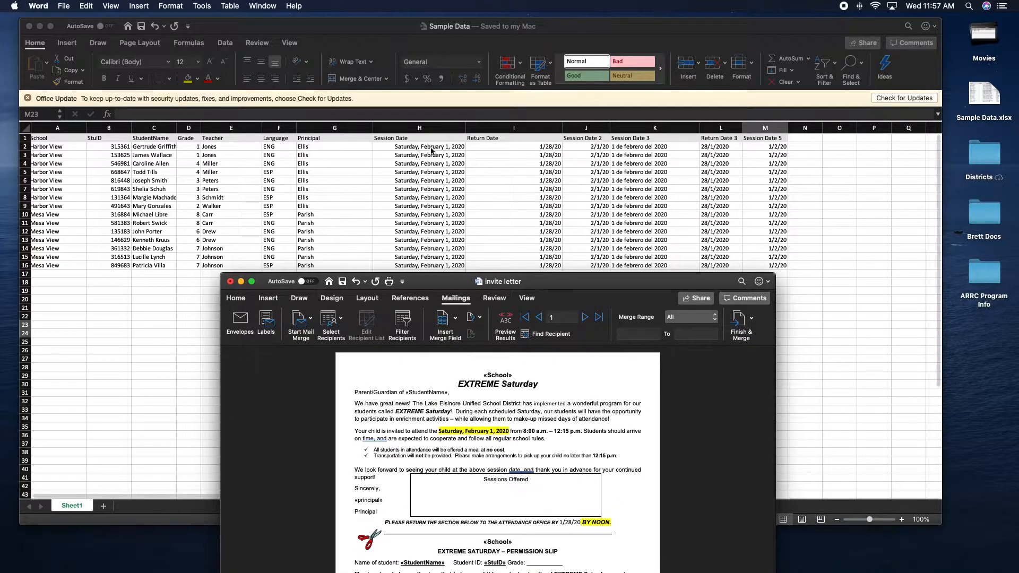
{"action": "left_click", "coordinate": [432, 149]}
{"action": "left_click", "coordinate": [434, 147]}
{"action": "key", "text": "ctrl+Up"}
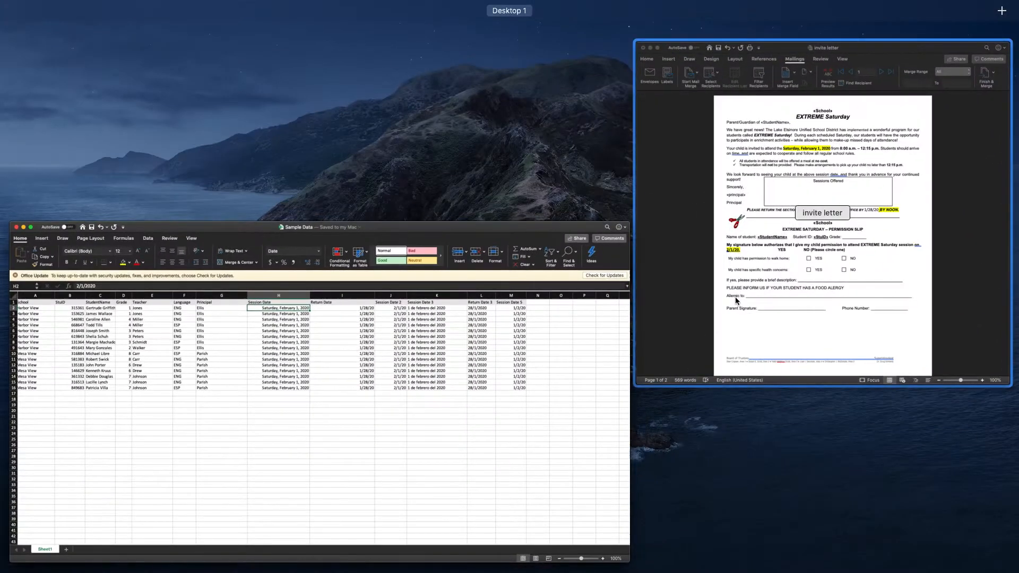
Step: Return to the Word invite letter and replace "Saturday, February 1, 2020" in the English invitation sentence with the Session_Date merge field
{"action": "left_click", "coordinate": [735, 297]}
{"action": "left_click_drag", "start_coordinate": [547, 225], "coordinate": [587, 61]}
{"action": "left_click_drag", "start_coordinate": [561, 213], "coordinate": [490, 212]}
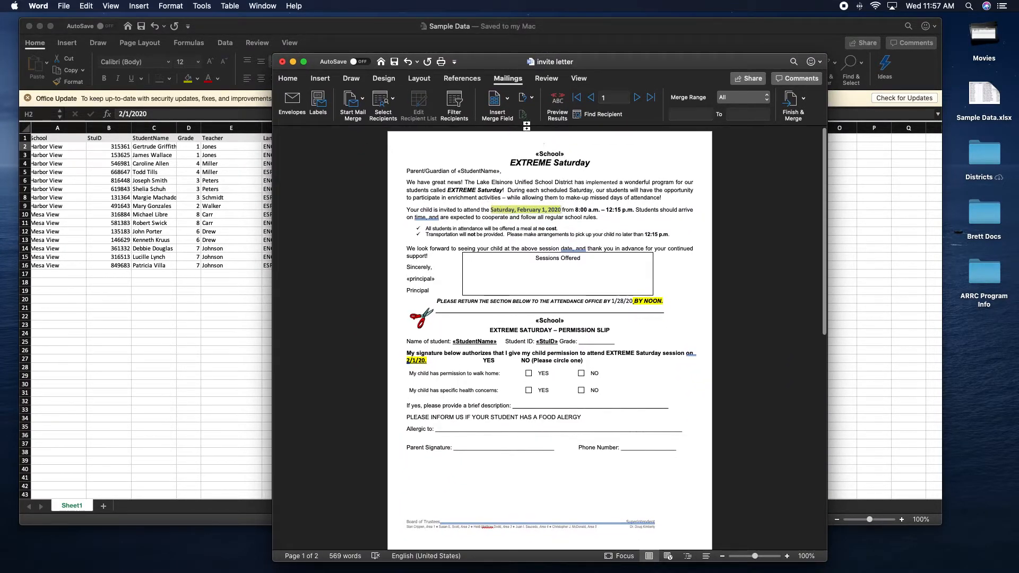
{"action": "left_click", "coordinate": [509, 99]}
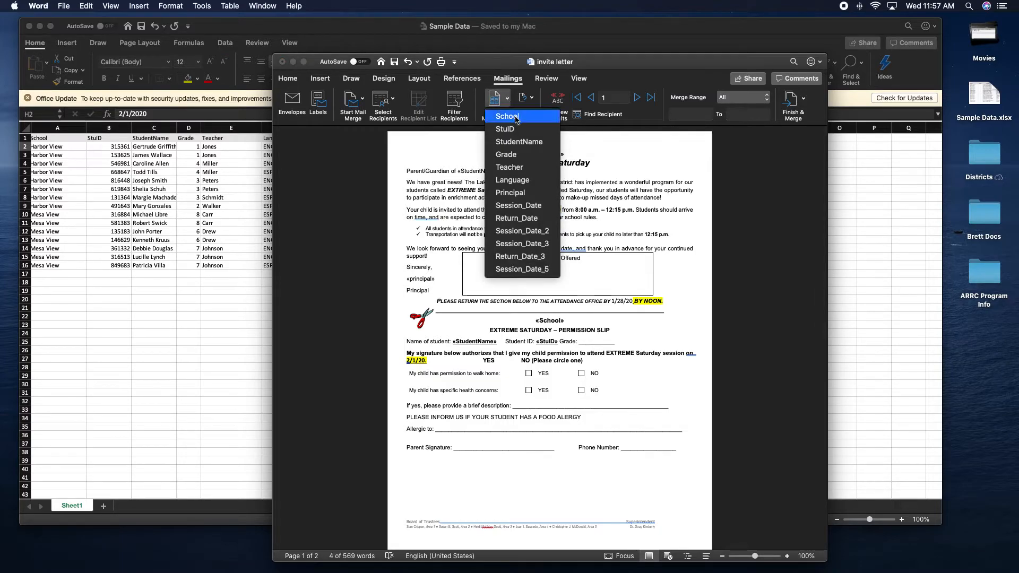
{"action": "left_click", "coordinate": [528, 206]}
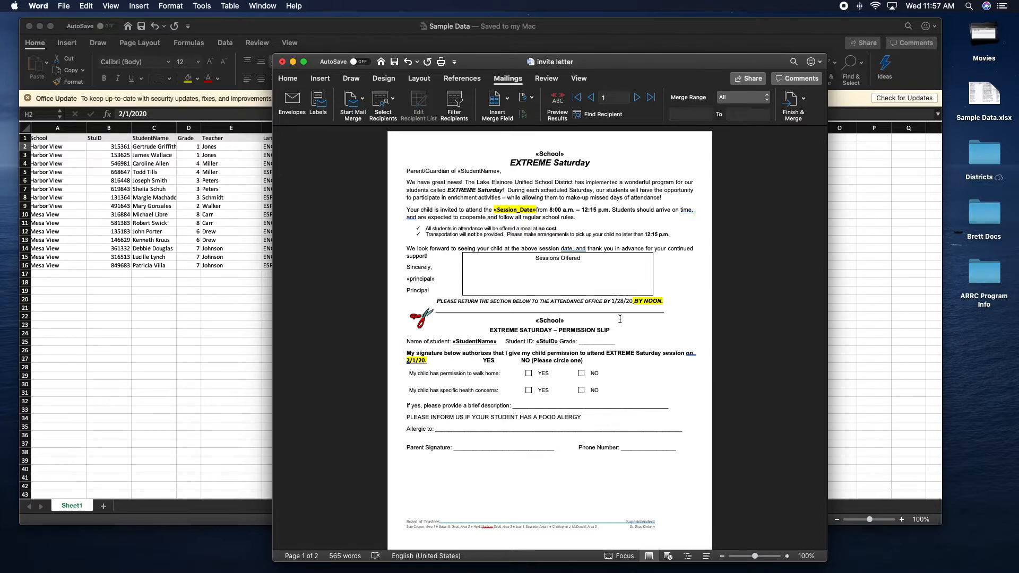
Step: On the English page, replace the 1/28/20 return date with the Return_Date merge field and the permission slip's 2/1/20 with Session_Date_2
{"action": "left_click_drag", "start_coordinate": [631, 302], "coordinate": [612, 301]}
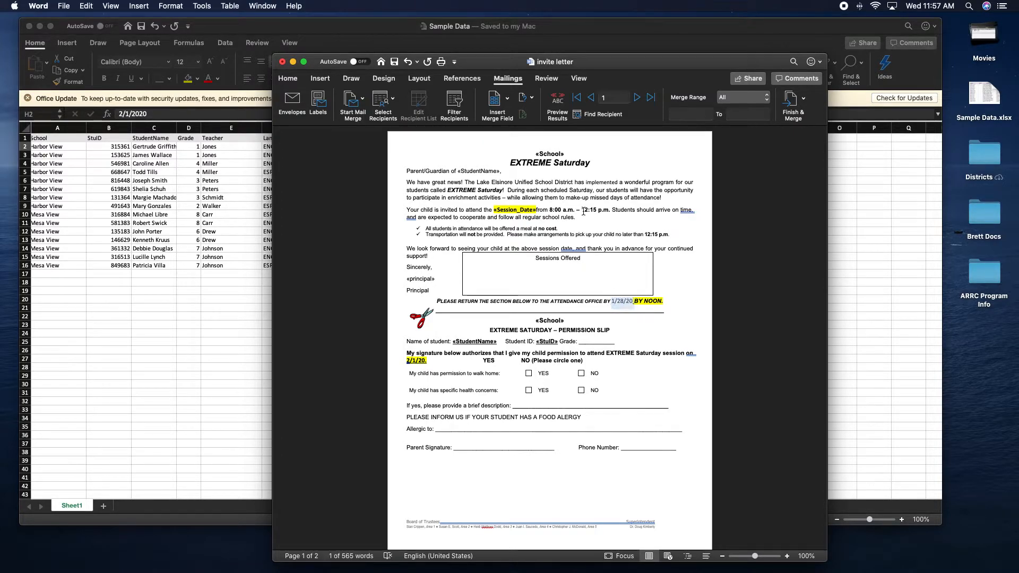
{"action": "left_click", "coordinate": [495, 100]}
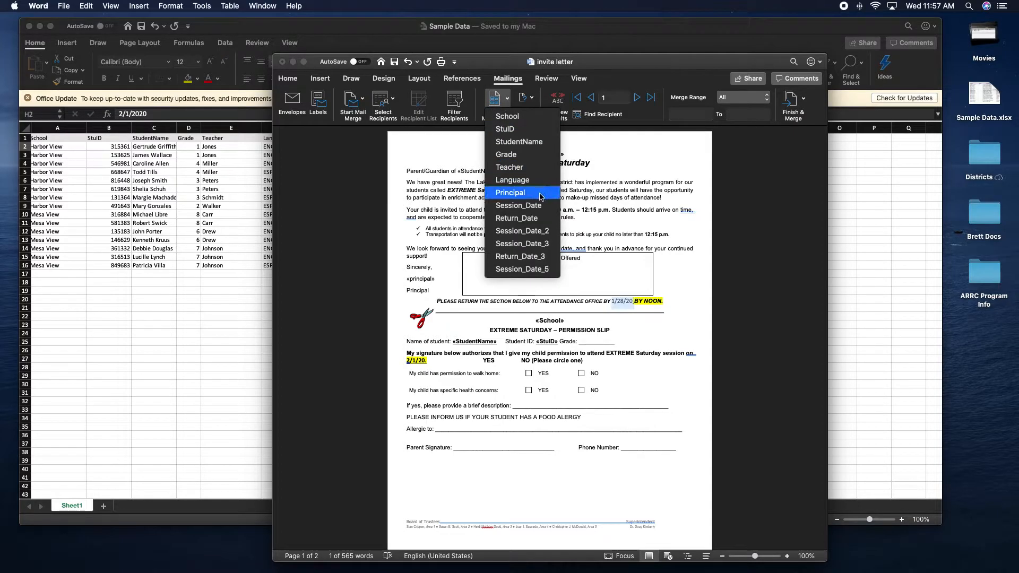
{"action": "left_click", "coordinate": [549, 218]}
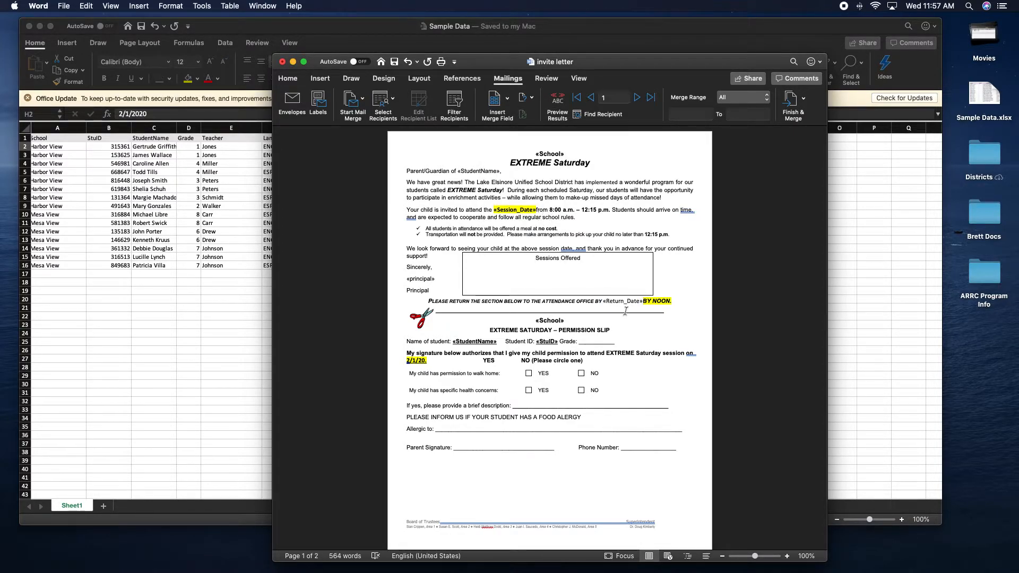
{"action": "left_click_drag", "start_coordinate": [430, 364], "coordinate": [407, 361]}
{"action": "left_click", "coordinate": [504, 101]}
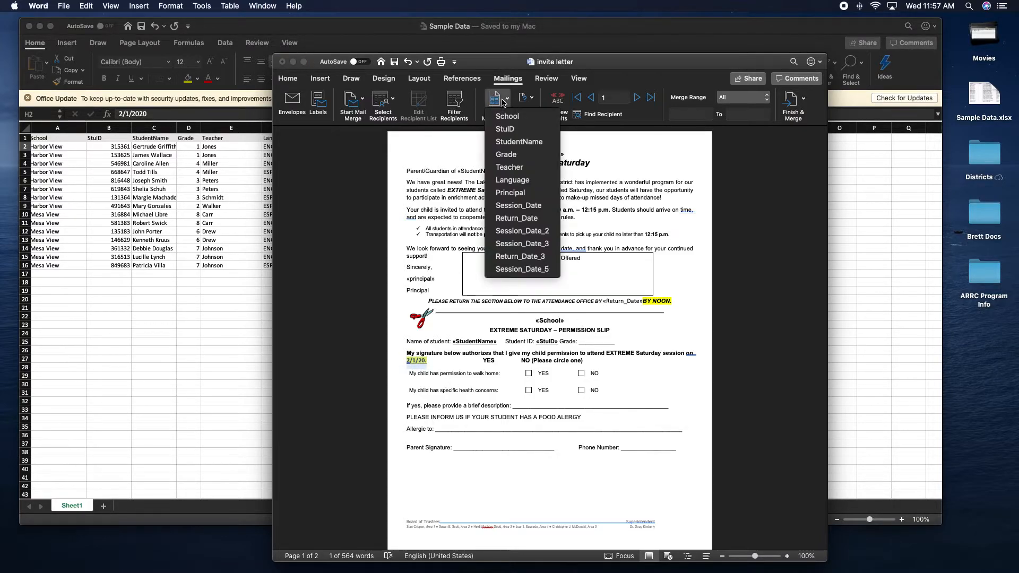
{"action": "left_click", "coordinate": [539, 232]}
{"action": "left_click", "coordinate": [537, 232]}
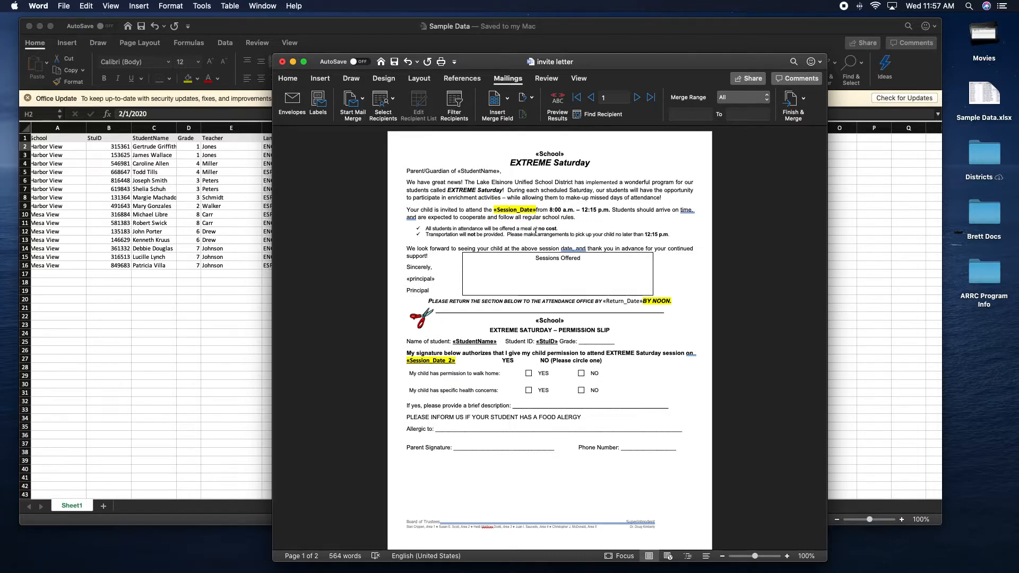
Step: Replace "1 de febrero del 2020" in the Spanish page's invitation sentence with the Session_Date_3 merge field
{"action": "scroll", "coordinate": [602, 296], "scroll_direction": "down", "scroll_amount": 10}
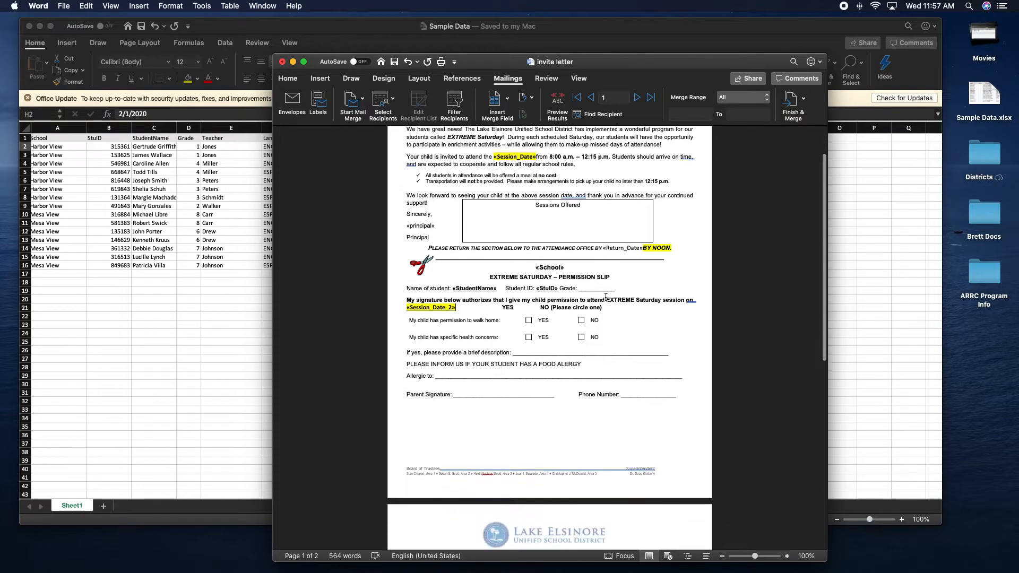
{"action": "scroll", "coordinate": [624, 322], "scroll_direction": "up", "scroll_amount": 2}
{"action": "left_click_drag", "start_coordinate": [630, 309], "coordinate": [574, 308]}
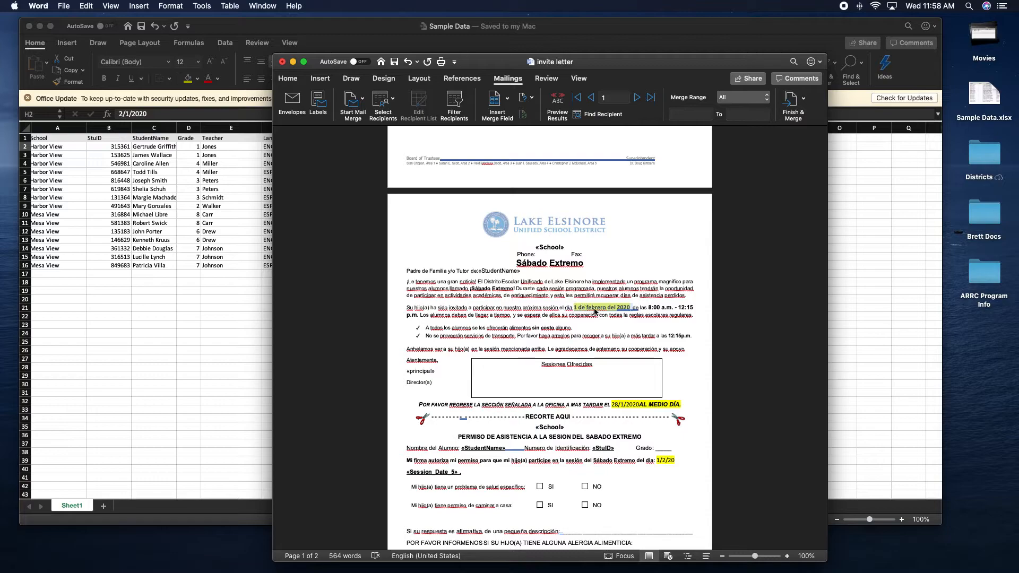
{"action": "left_click", "coordinate": [496, 100]}
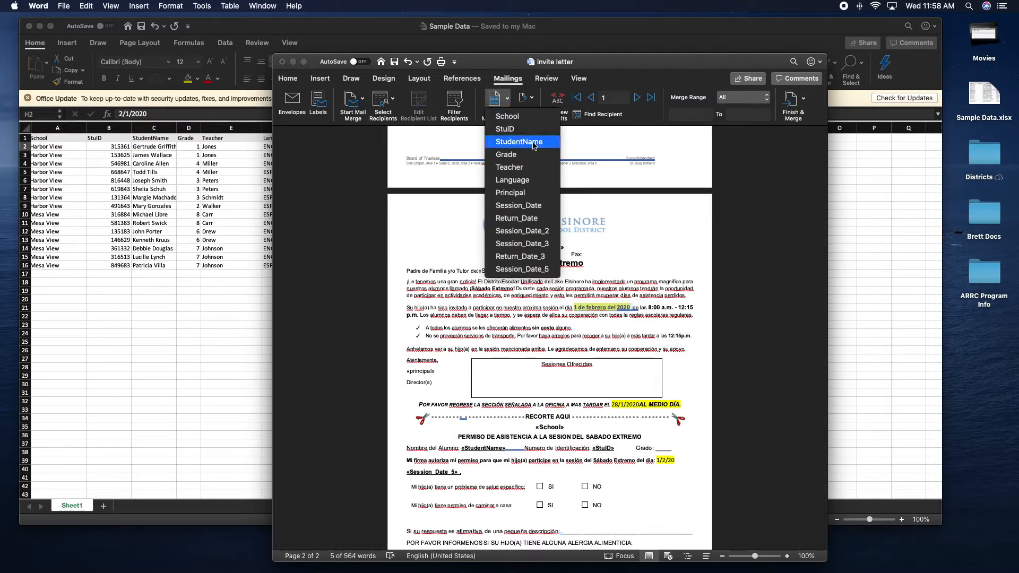
{"action": "left_click", "coordinate": [536, 249]}
Step: Switch to Excel, select the Session Date 3 header and records (K1:K16) to review them, and return to the Word letter
{"action": "left_click_drag", "start_coordinate": [667, 139], "coordinate": [677, 262]}
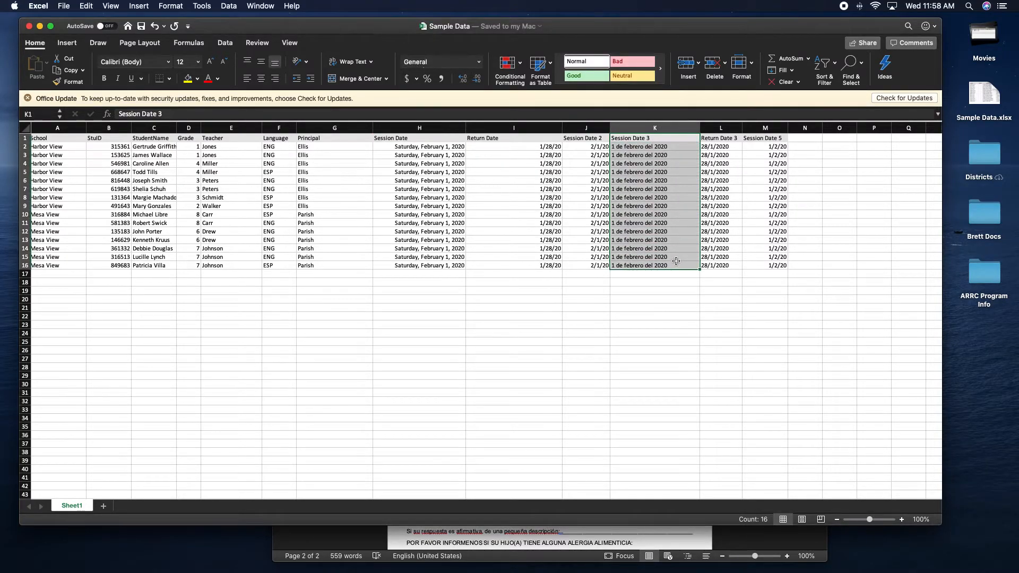
{"action": "key", "text": "ctrl+Up"}
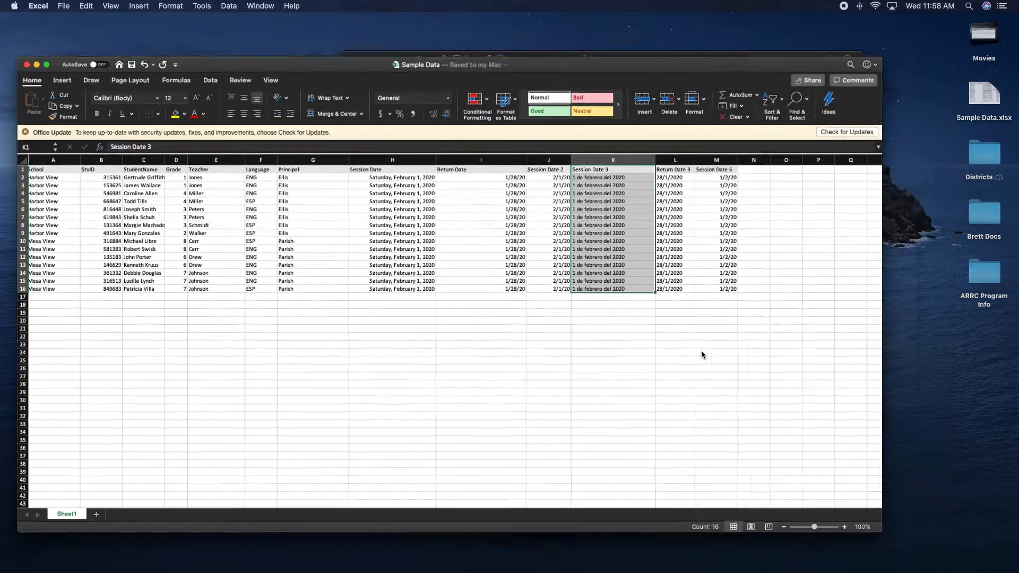
{"action": "left_click", "coordinate": [704, 359]}
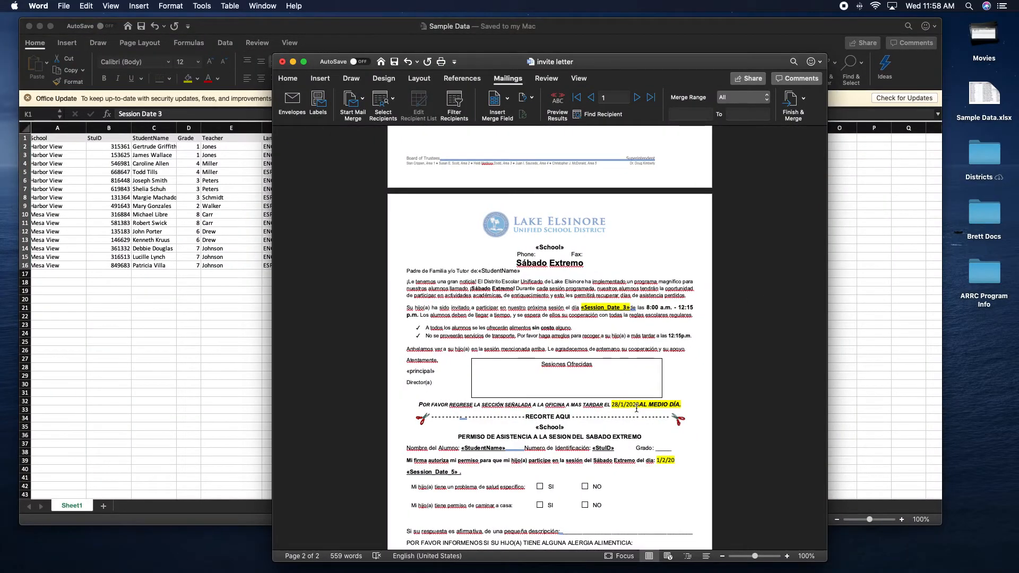
Step: Add a space before "AL MEDIO DÍA" on the Spanish page and replace the 28/1/2020 return date with the Return_Date_3 merge field
{"action": "left_click", "coordinate": [613, 404]}
{"action": "left_click", "coordinate": [638, 404]}
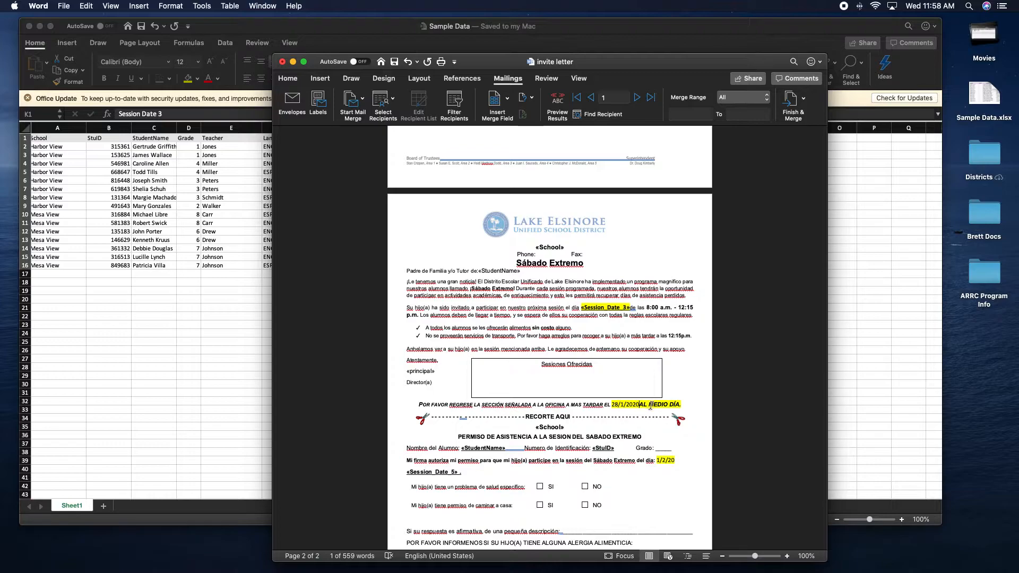
{"action": "left_click", "coordinate": [613, 404]}
{"action": "left_click", "coordinate": [642, 406]}
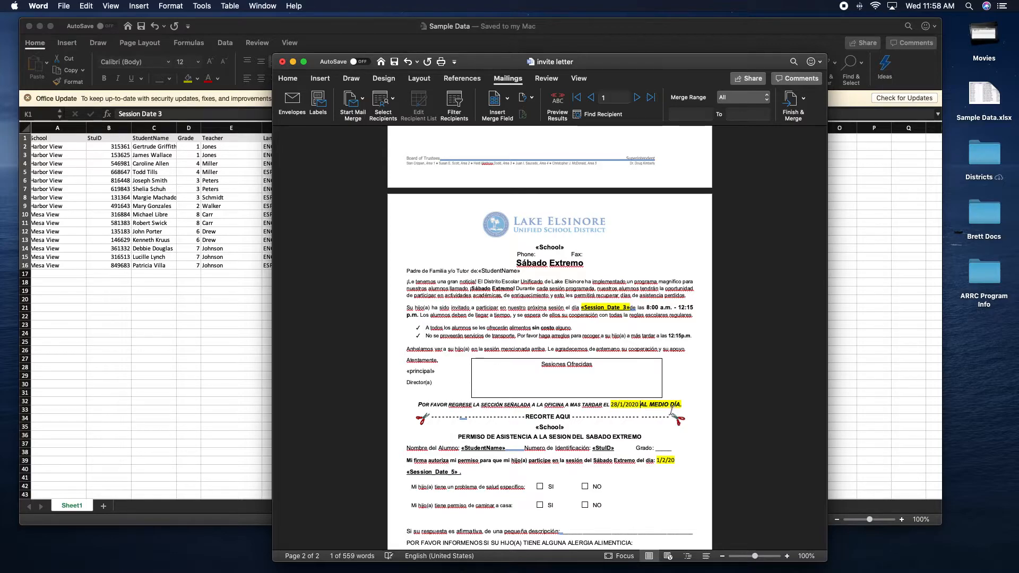
{"action": "left_click_drag", "start_coordinate": [640, 405], "coordinate": [610, 405]}
{"action": "left_click", "coordinate": [505, 100]}
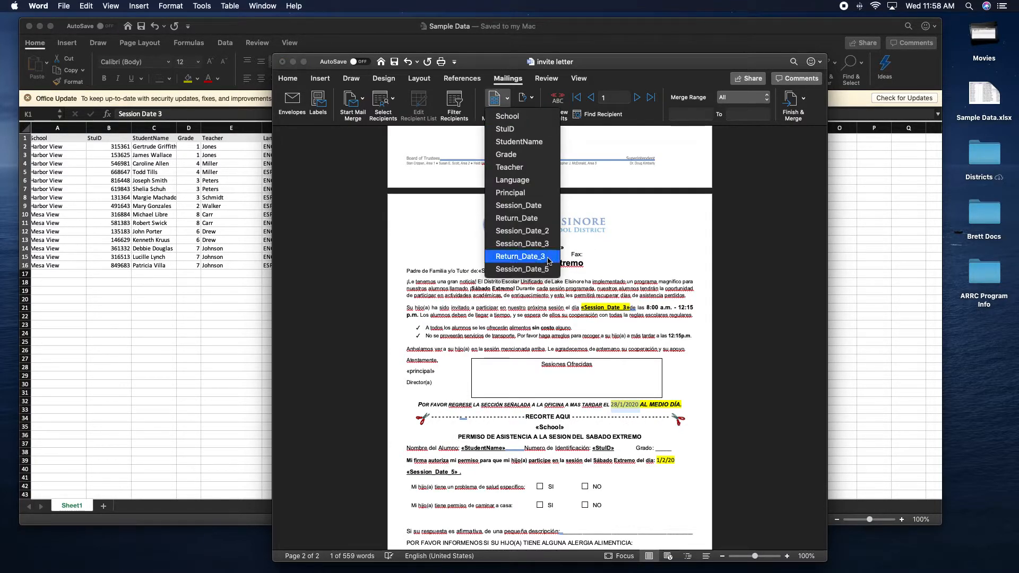
{"action": "left_click", "coordinate": [520, 257]}
{"action": "key", "text": "Right"}
Step: Replace 1/2/20 in the Spanish permission slip with the Session_Date_5 merge field and a period, and return to the English page
{"action": "left_click_drag", "start_coordinate": [676, 462], "coordinate": [657, 461]}
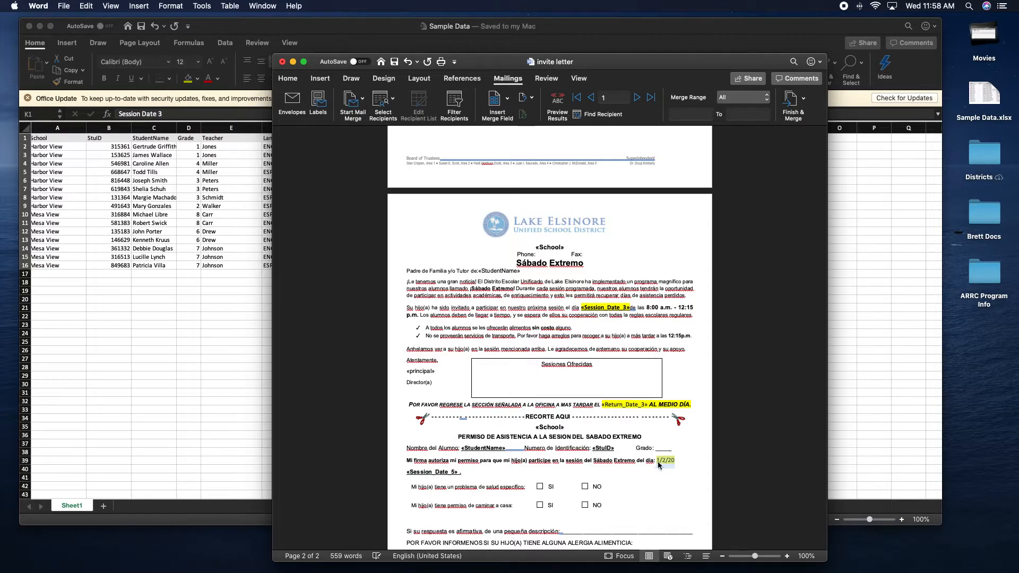
{"action": "left_click", "coordinate": [506, 98]}
{"action": "left_click", "coordinate": [548, 270]}
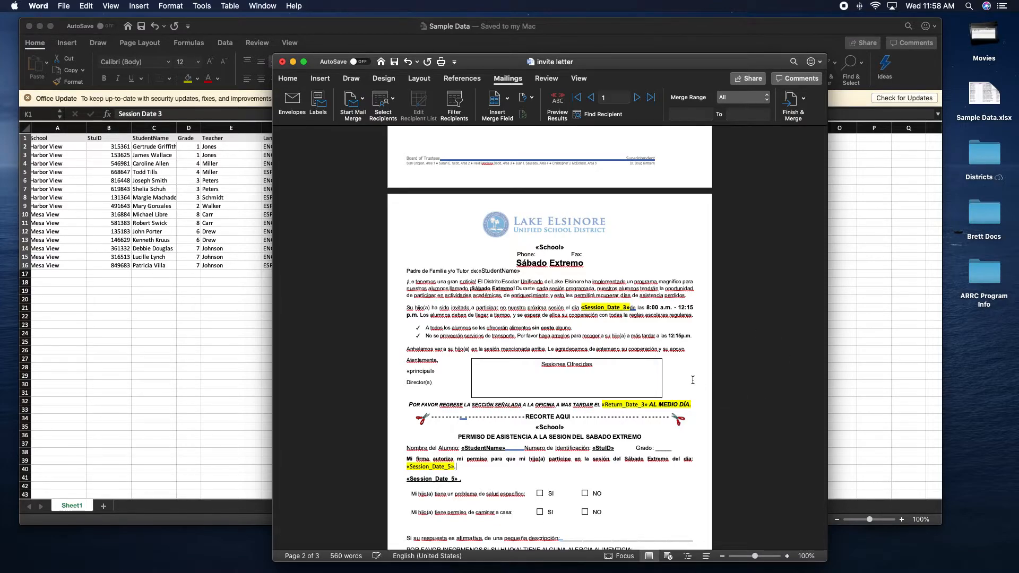
{"action": "scroll", "coordinate": [660, 301], "scroll_direction": "up", "scroll_amount": 10}
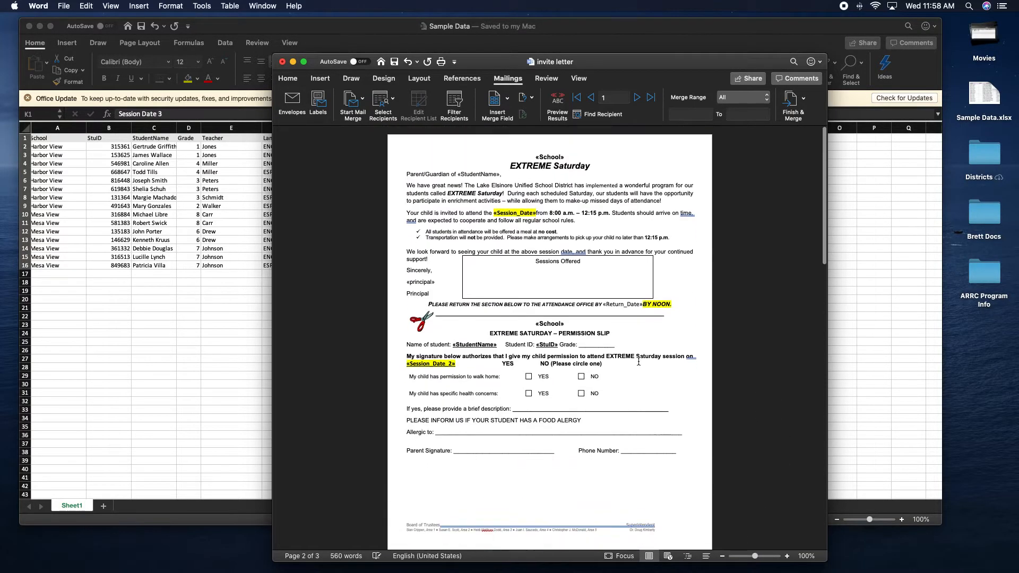
{"action": "scroll", "coordinate": [638, 364], "scroll_direction": "down", "scroll_amount": 1}
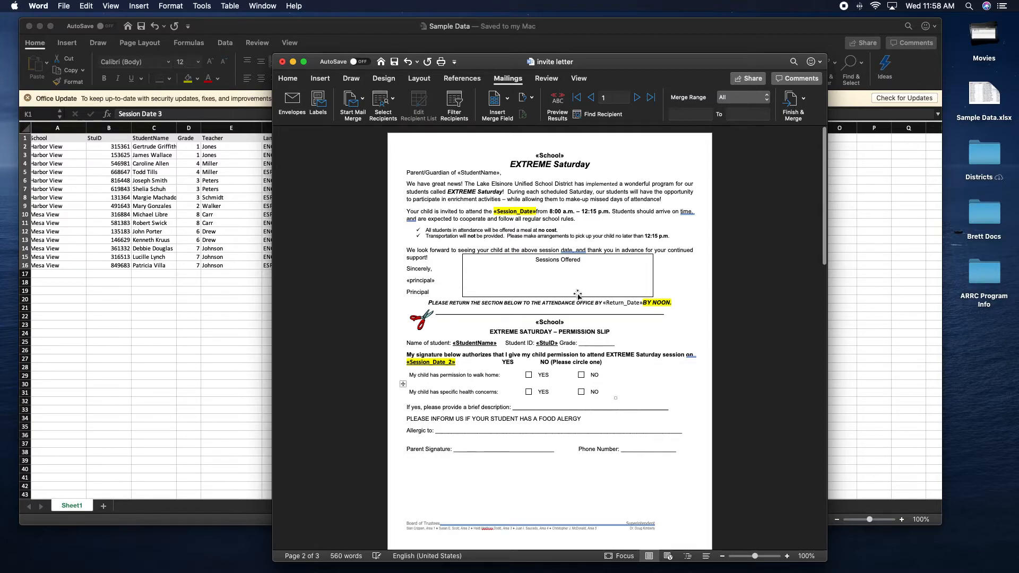
Step: Switch to Excel, select entries in the Session Date and Session Date 2 columns to review them, and return to the Word letter
{"action": "left_click", "coordinate": [571, 218]}
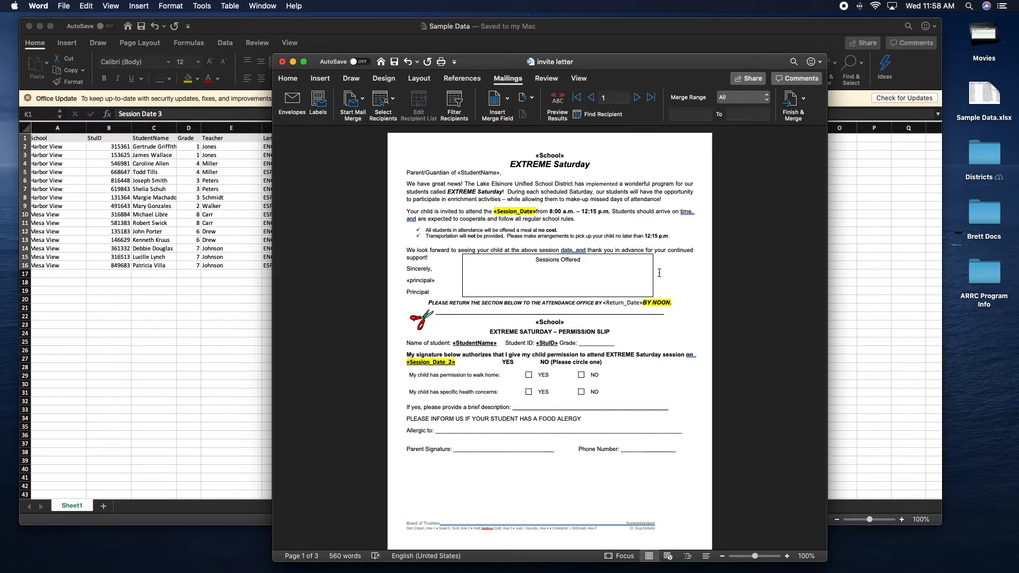
{"action": "left_click", "coordinate": [126, 303]}
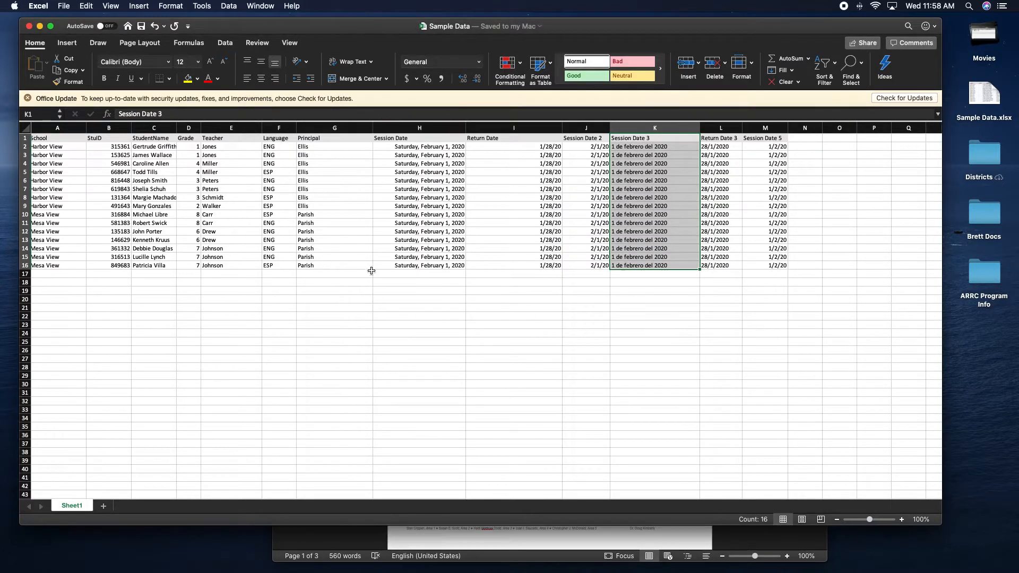
{"action": "left_click_drag", "start_coordinate": [447, 147], "coordinate": [444, 222]}
{"action": "left_click_drag", "start_coordinate": [563, 155], "coordinate": [563, 275]}
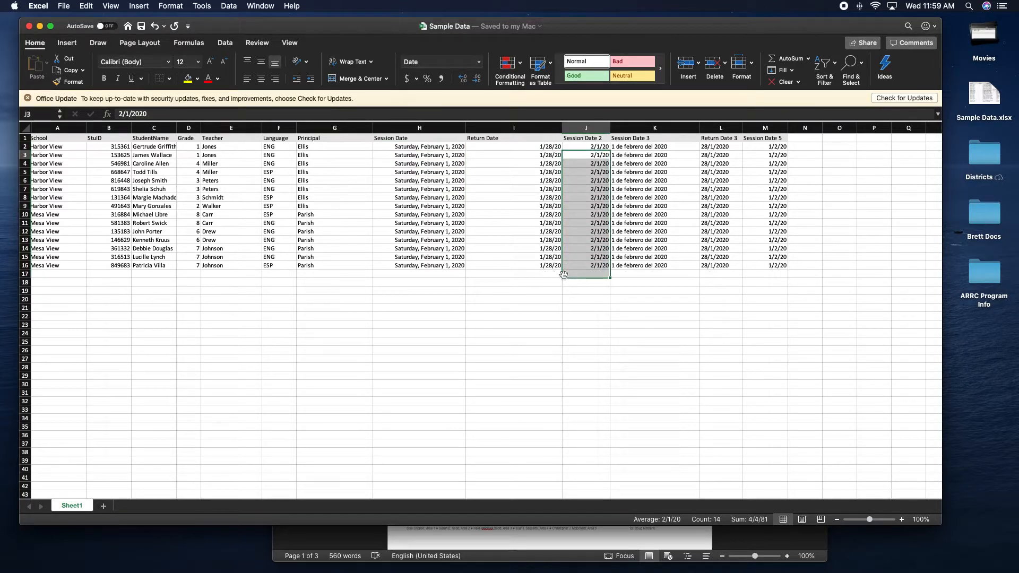
{"action": "left_click", "coordinate": [805, 332]}
{"action": "key", "text": "ctrl+Up"}
{"action": "left_click", "coordinate": [780, 241]}
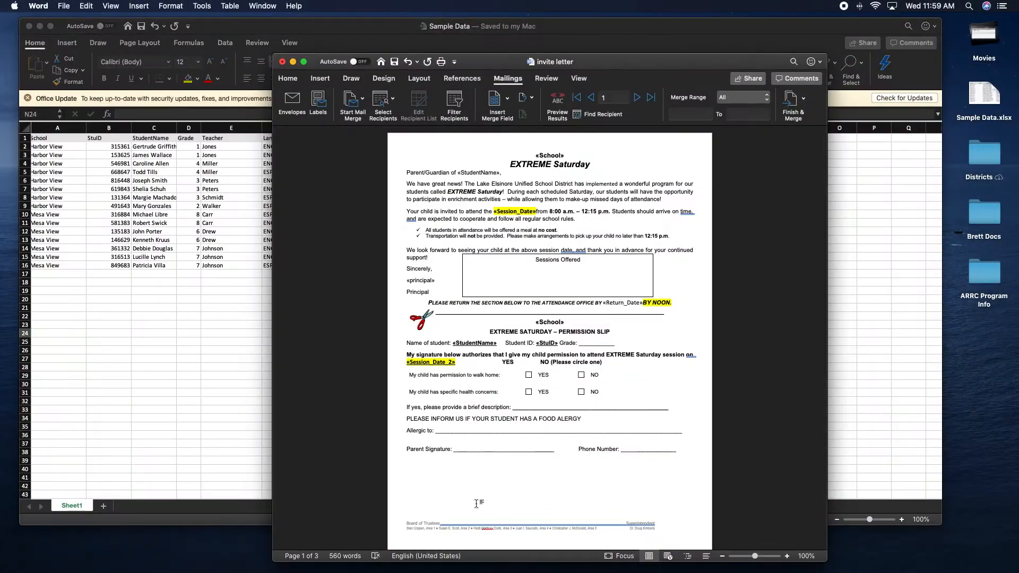
Step: Delete the blank third page after the Spanish page and return to the English page
{"action": "scroll", "coordinate": [585, 344], "scroll_direction": "down", "scroll_amount": 15}
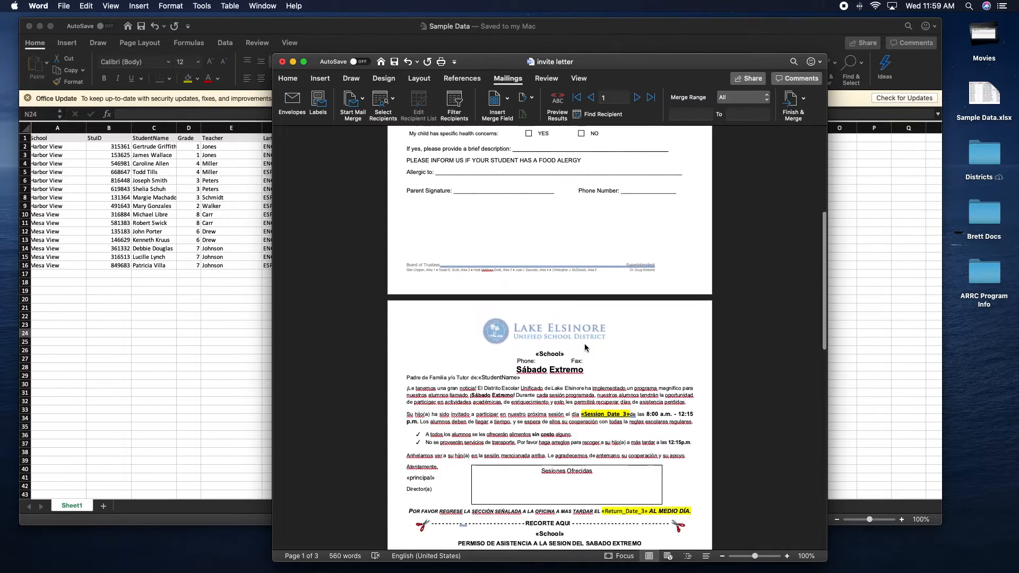
{"action": "scroll", "coordinate": [586, 346], "scroll_direction": "up", "scroll_amount": 2}
{"action": "left_click", "coordinate": [585, 346]}
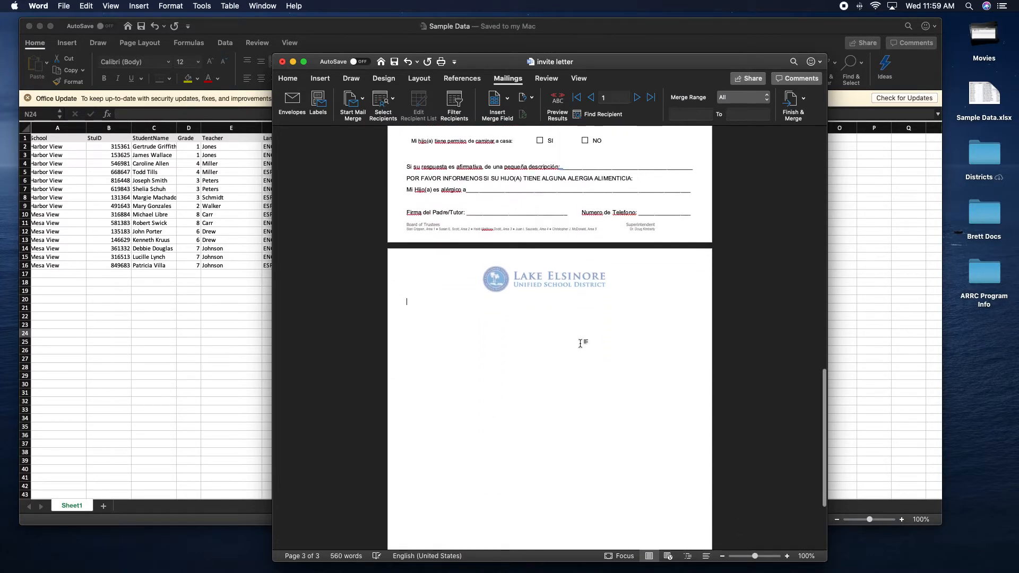
{"action": "key", "text": "BackSpace"}
{"action": "scroll", "coordinate": [578, 338], "scroll_direction": "up", "scroll_amount": 10}
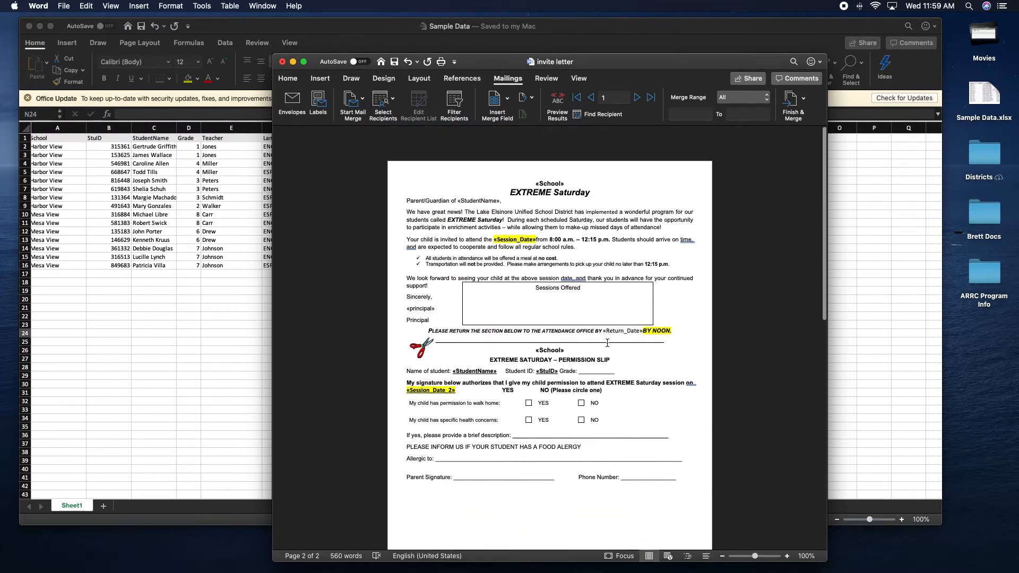
Step: Merge all records into individual editable letters and check the dates on the first student's English and Spanish pages
{"action": "left_click", "coordinate": [803, 119]}
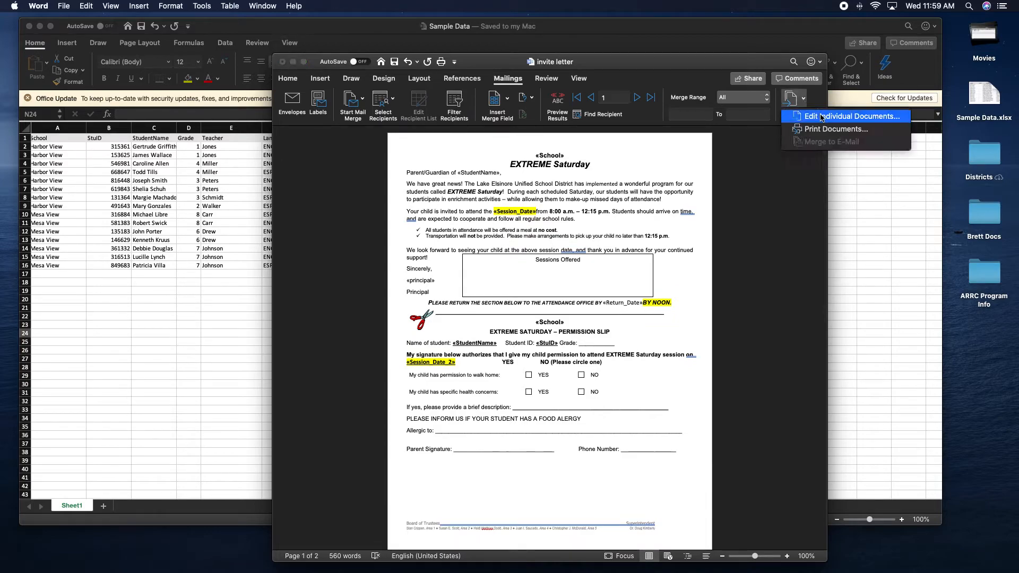
{"action": "left_click", "coordinate": [821, 117]}
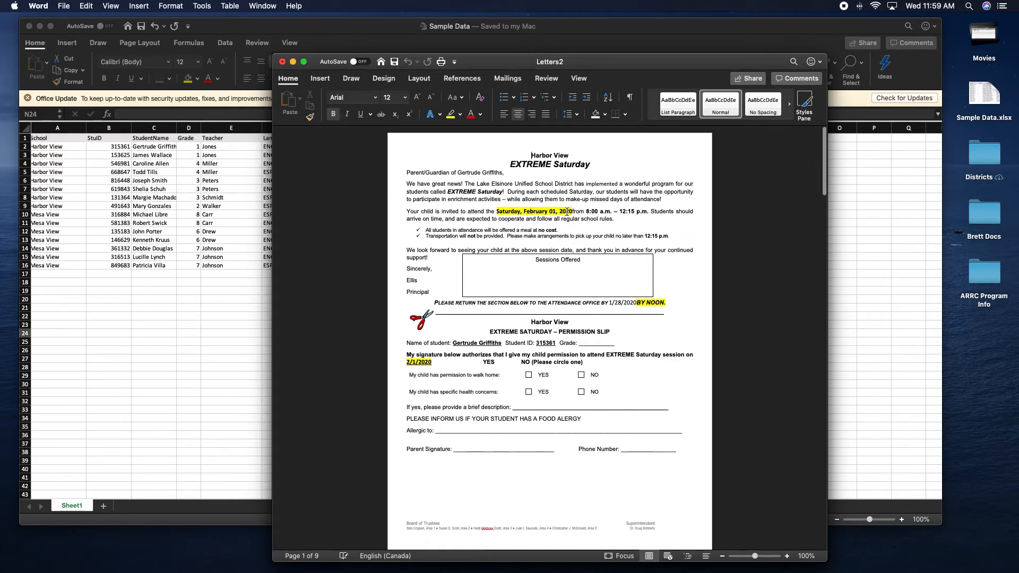
{"action": "scroll", "coordinate": [631, 295], "scroll_direction": "down", "scroll_amount": 3}
{"action": "scroll", "coordinate": [610, 260], "scroll_direction": "up", "scroll_amount": 2}
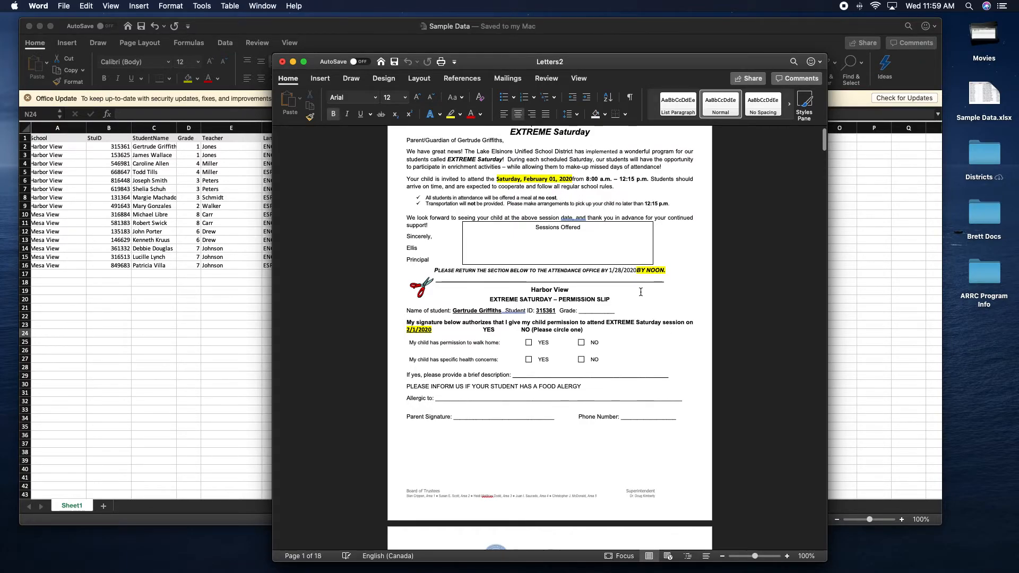
{"action": "left_click", "coordinate": [626, 271]}
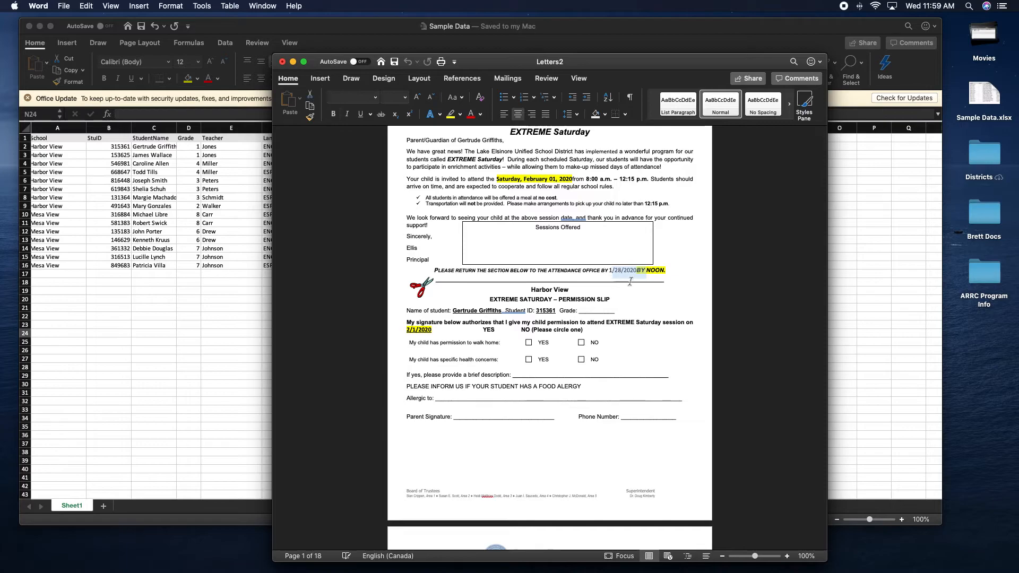
{"action": "scroll", "coordinate": [639, 290], "scroll_direction": "down", "scroll_amount": 5}
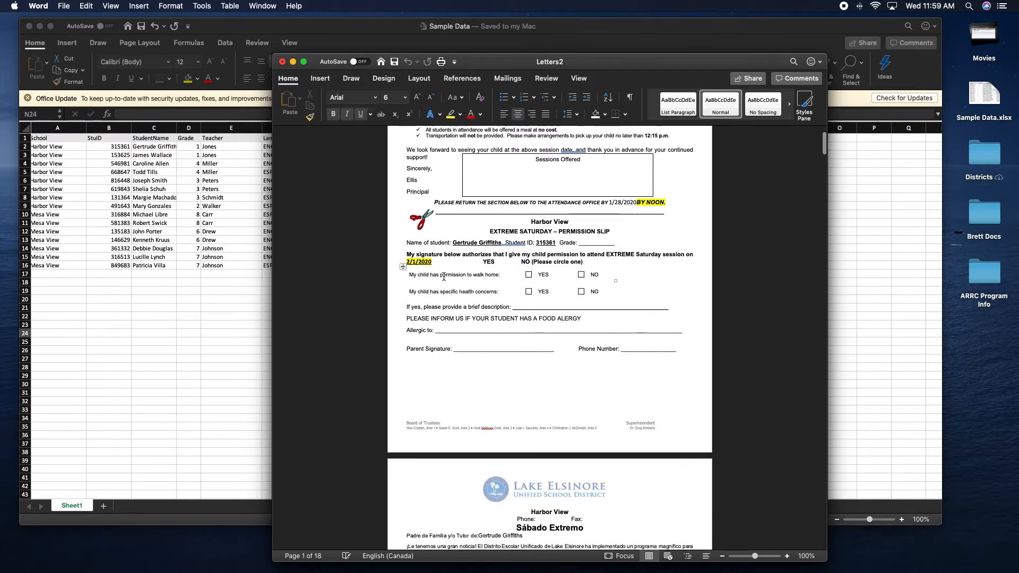
{"action": "scroll", "coordinate": [501, 292], "scroll_direction": "down", "scroll_amount": 13}
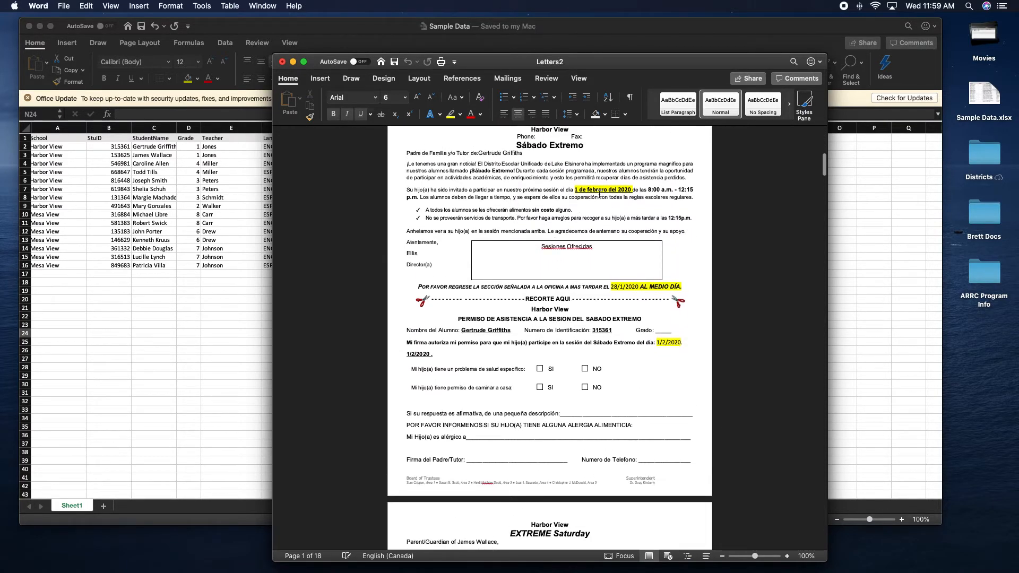
{"action": "left_click_drag", "start_coordinate": [683, 342], "coordinate": [658, 343]}
{"action": "scroll", "coordinate": [664, 347], "scroll_direction": "up", "scroll_amount": 16}
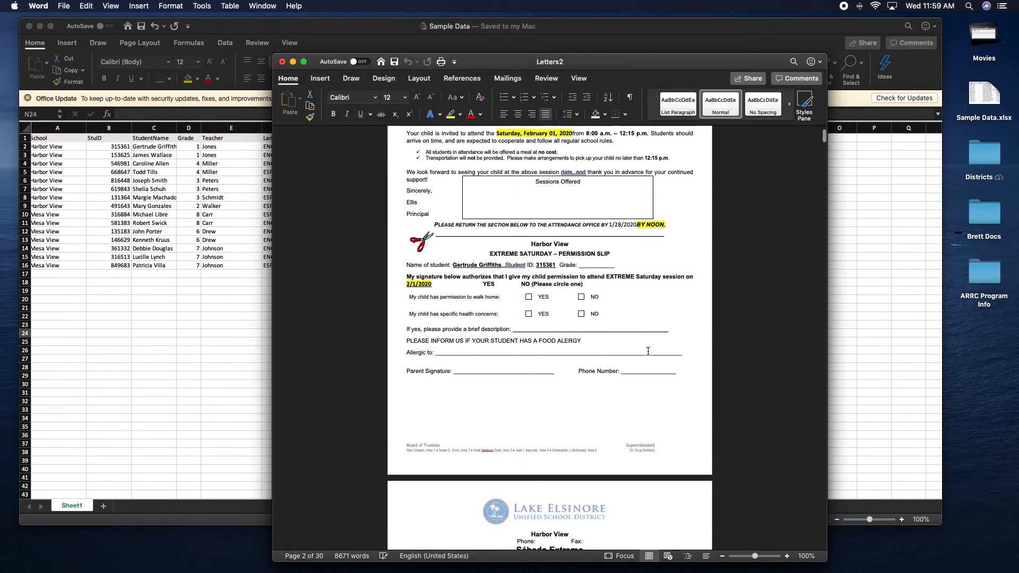
{"action": "scroll", "coordinate": [648, 351], "scroll_direction": "up", "scroll_amount": 2}
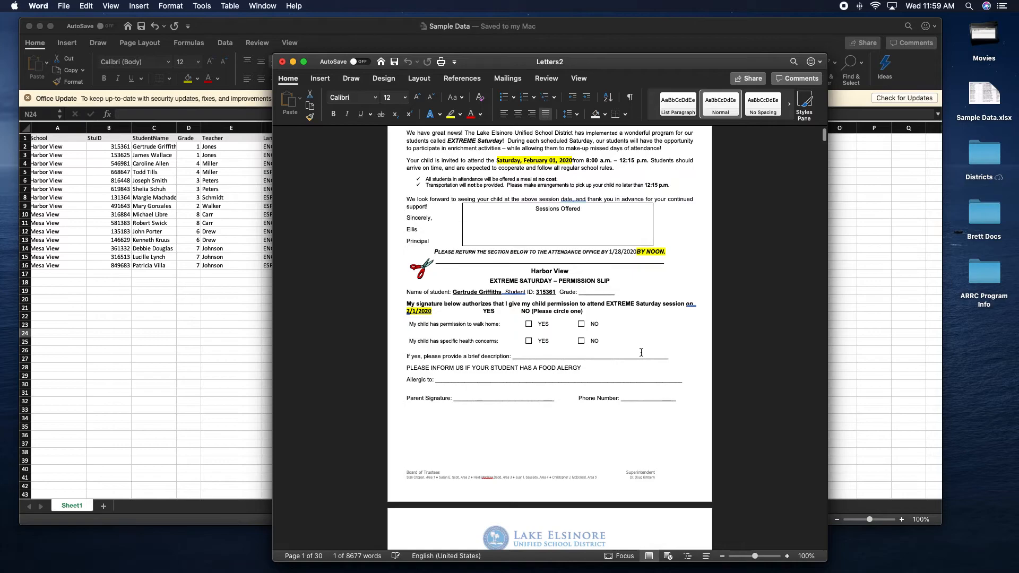
Step: Look at the Excel records, then return to the merged letters and browse to the third student's letter on page 5
{"action": "left_click", "coordinate": [245, 388]}
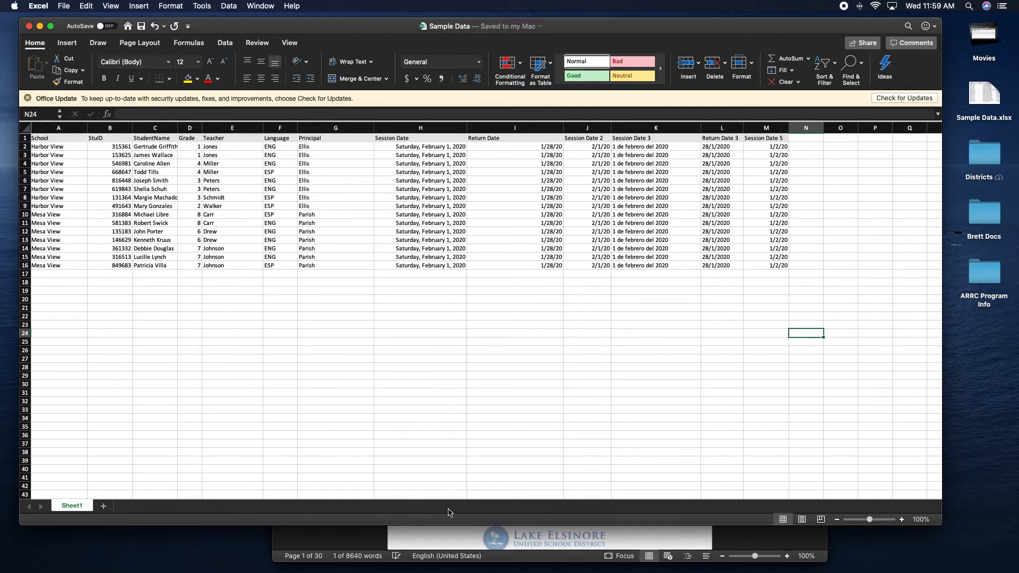
{"action": "left_click", "coordinate": [472, 535]}
{"action": "scroll", "coordinate": [346, 486], "scroll_direction": "down", "scroll_amount": 2}
{"action": "scroll", "coordinate": [345, 486], "scroll_direction": "down", "scroll_amount": 20}
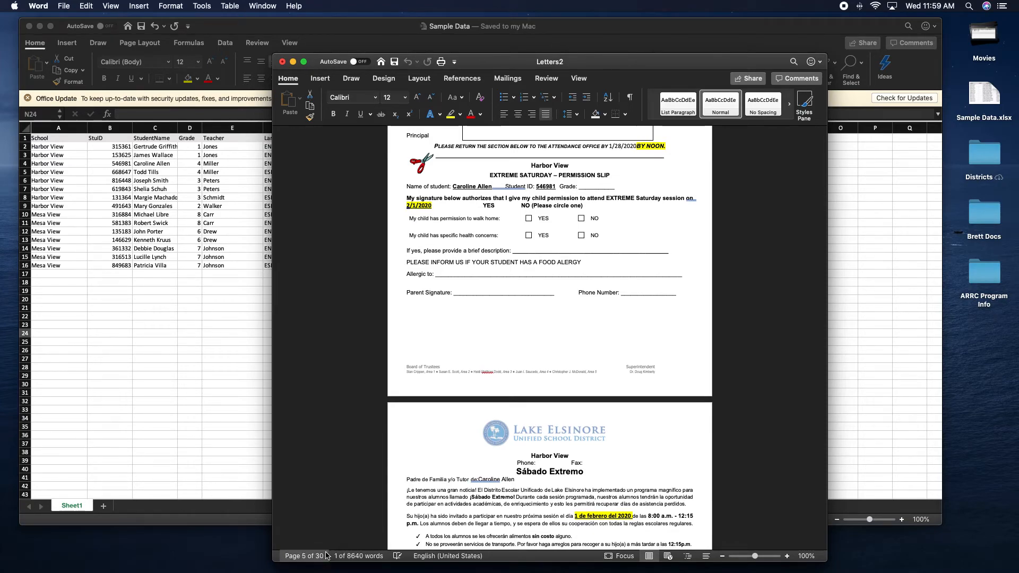
Step: Select the School entries (A2:A16) in the Excel sheet to review the records, and return to the Letters2 document
{"action": "left_click", "coordinate": [141, 424]}
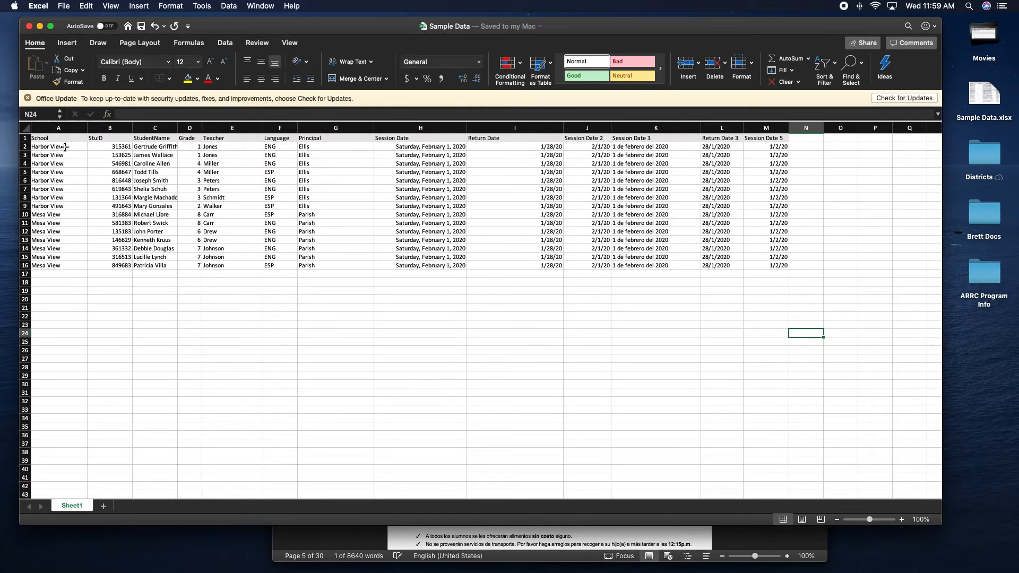
{"action": "left_click_drag", "start_coordinate": [70, 149], "coordinate": [68, 265]}
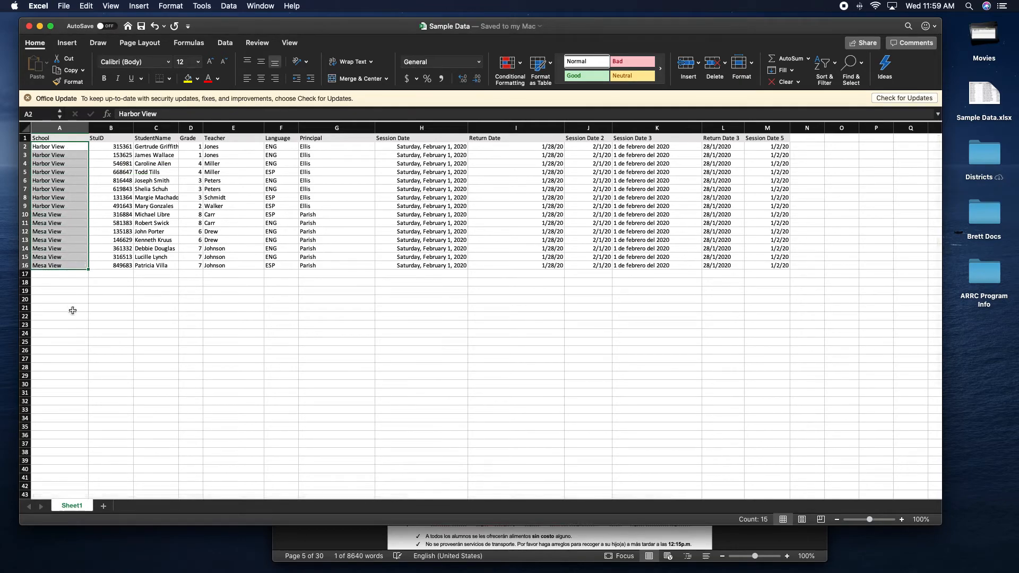
{"action": "left_click", "coordinate": [73, 310]}
{"action": "key", "text": "ctrl+Up"}
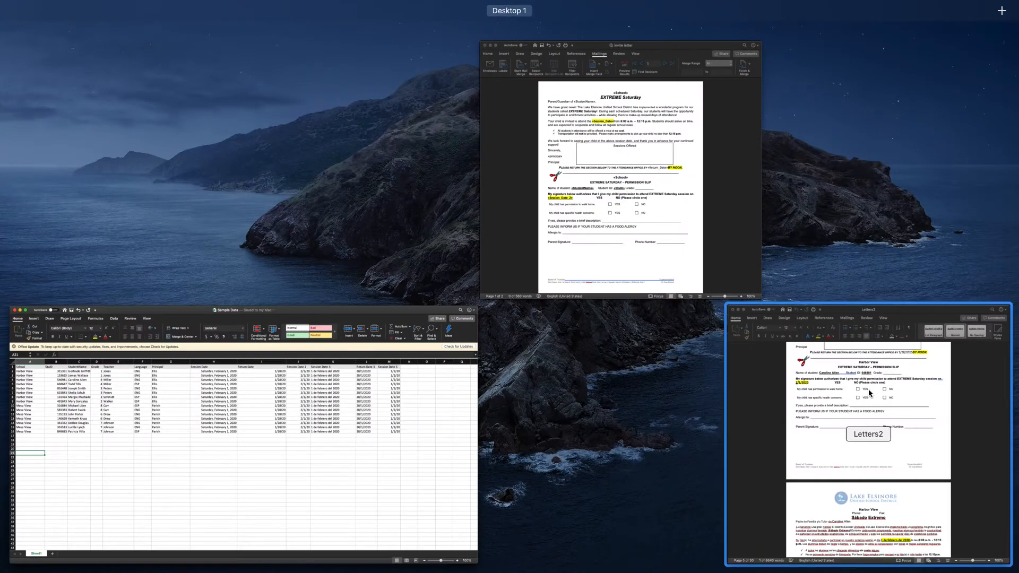
{"action": "left_click", "coordinate": [865, 394]}
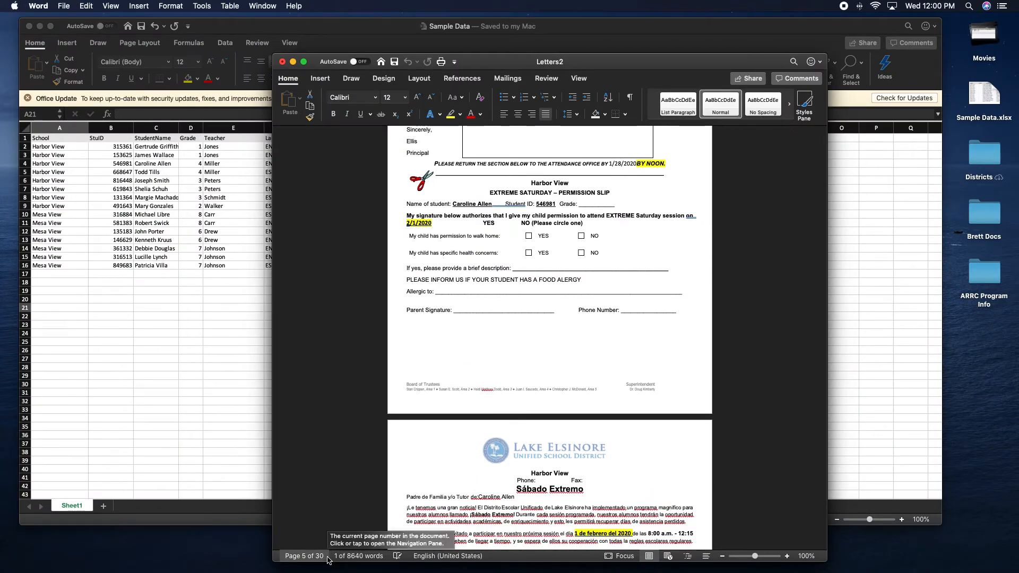
Step: Examine the third student's Spanish page in Letters2, glance at the Excel records, and switch to the invite letter main document
{"action": "triple_click", "coordinate": [549, 472]}
{"action": "scroll", "coordinate": [562, 405], "scroll_direction": "down", "scroll_amount": 5}
{"action": "scroll", "coordinate": [562, 404], "scroll_direction": "down", "scroll_amount": 3}
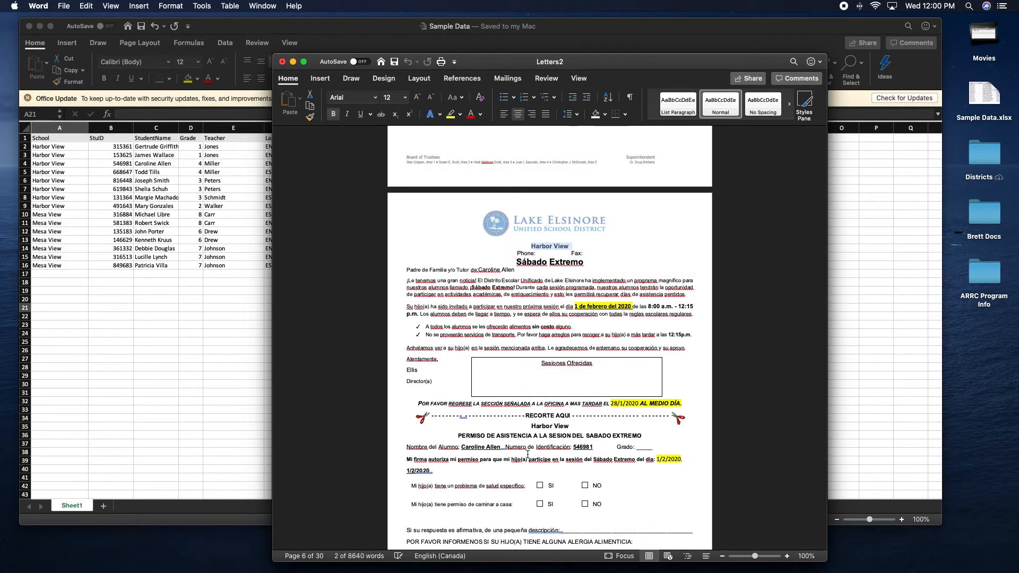
{"action": "left_click", "coordinate": [229, 396]}
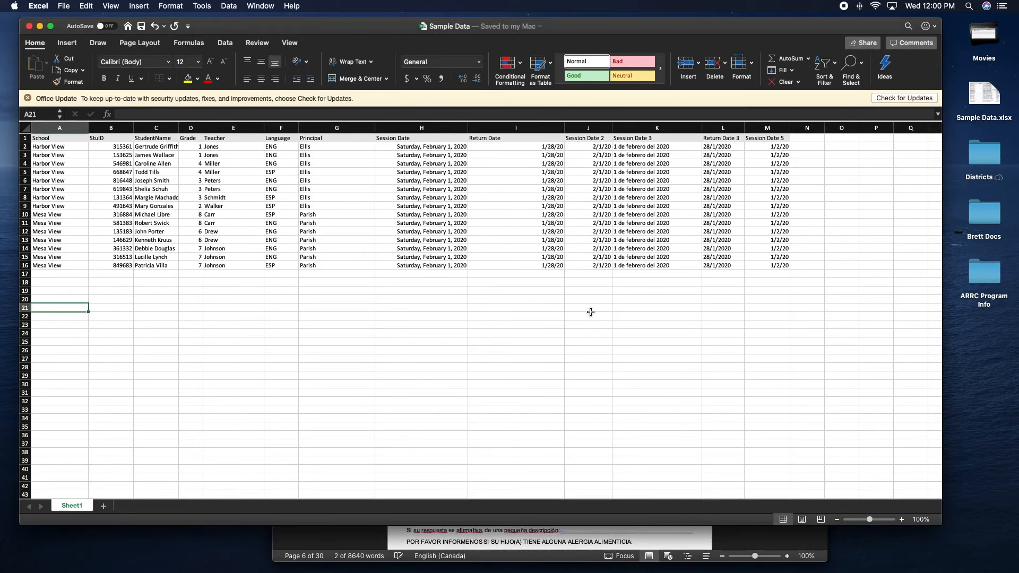
{"action": "key", "text": "ctrl+Up"}
{"action": "left_click", "coordinate": [753, 398]}
{"action": "key", "text": "ctrl+Up"}
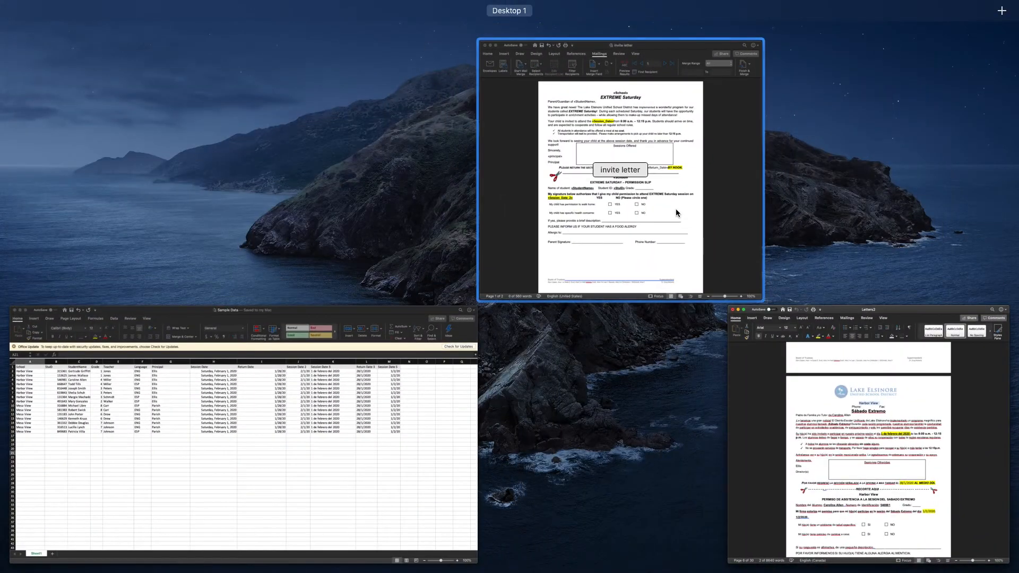
{"action": "left_click", "coordinate": [675, 216]}
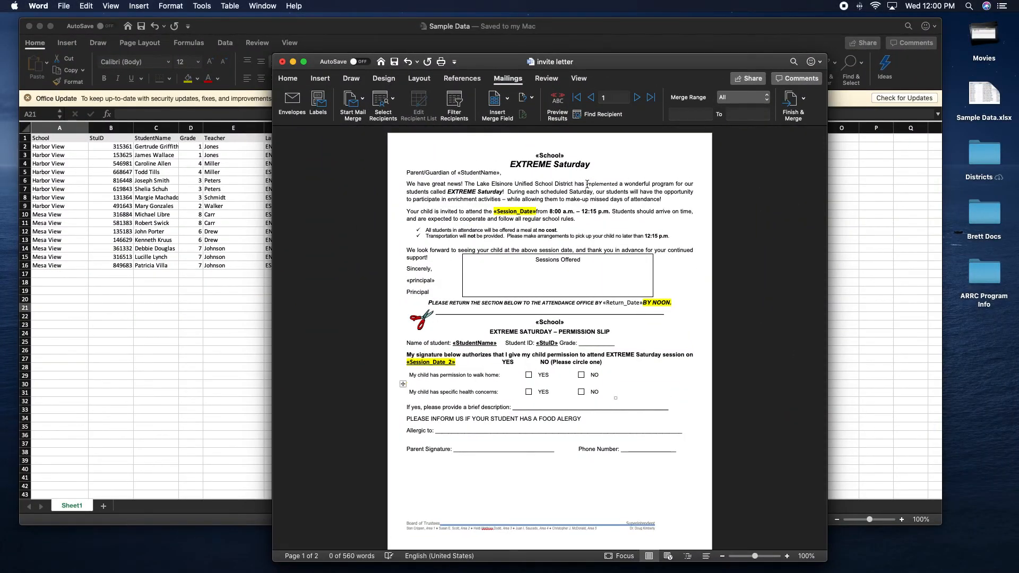